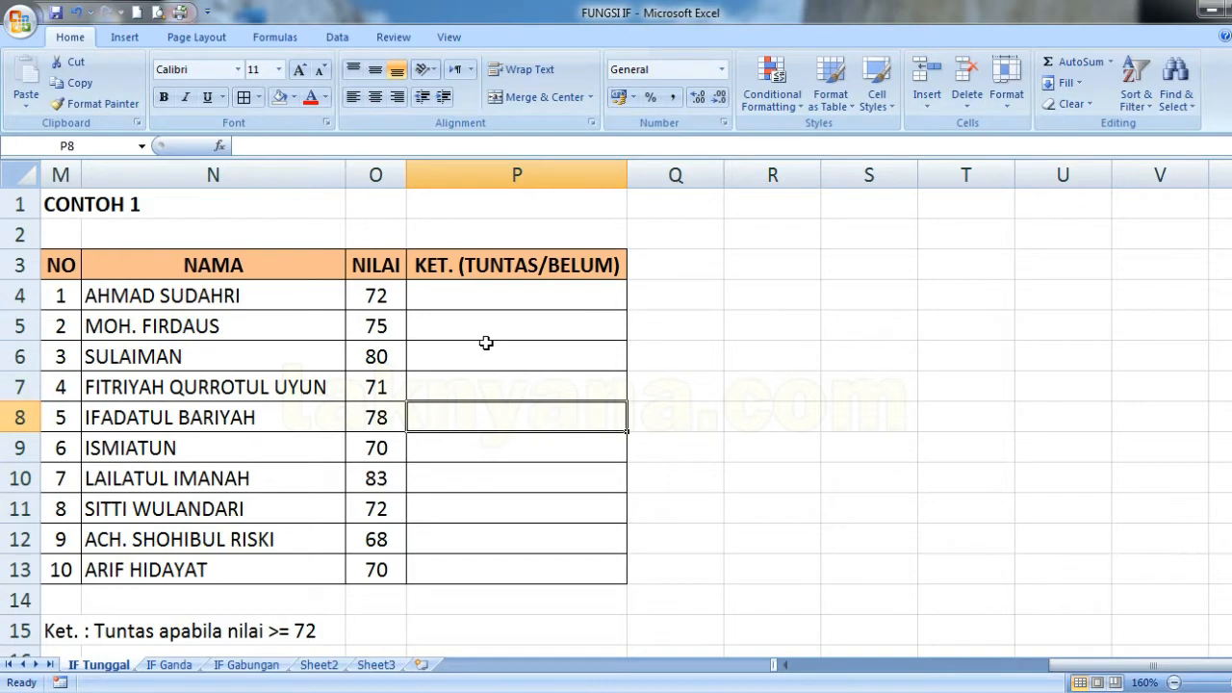
Begin an IF formula in cell P4 with the logical test O4>=72.
left_click(486, 299)
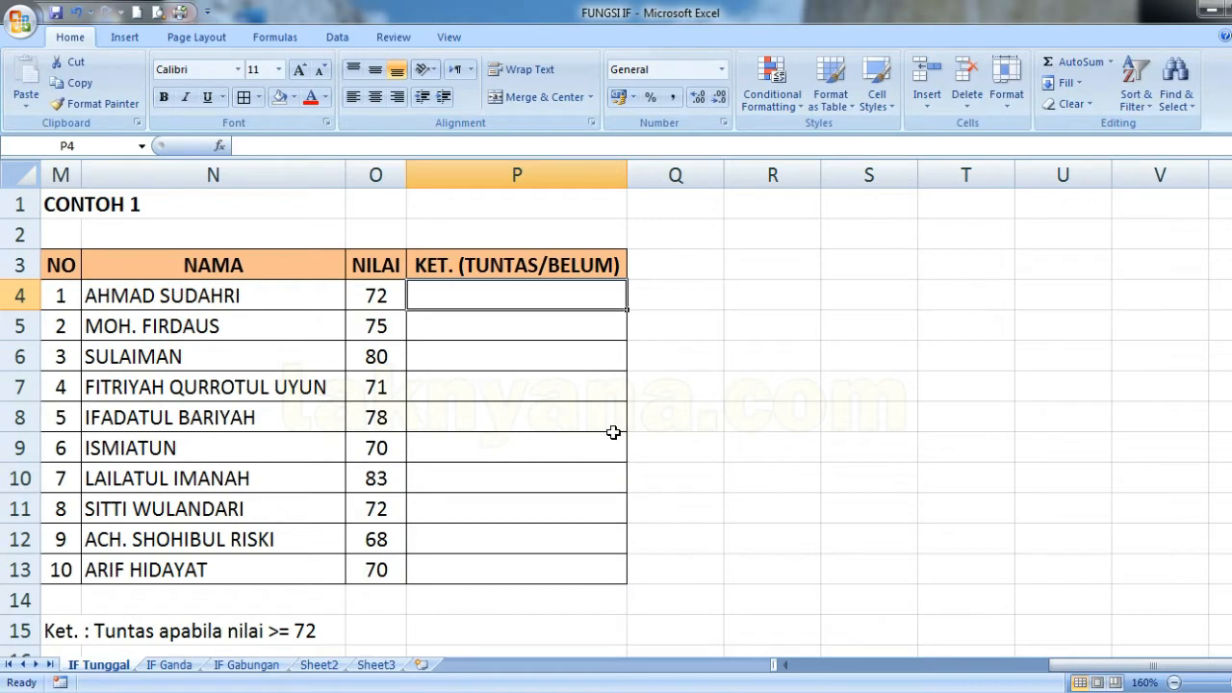
left_click(581, 408)
type("=")
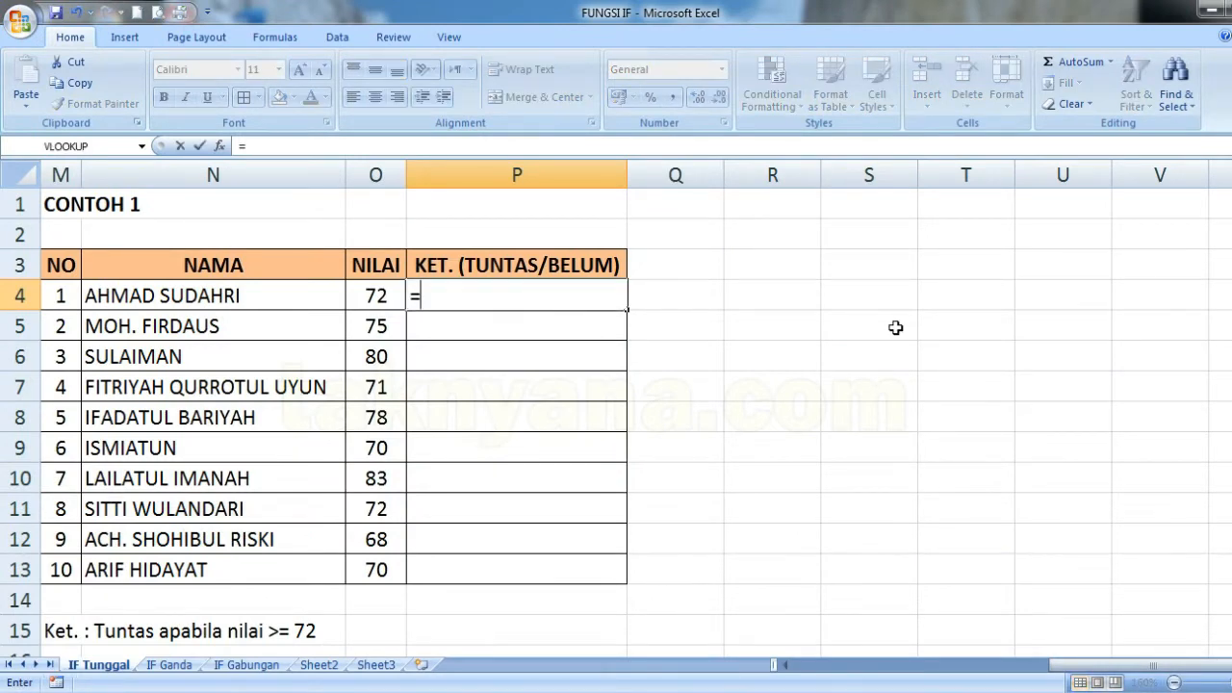
type("if")
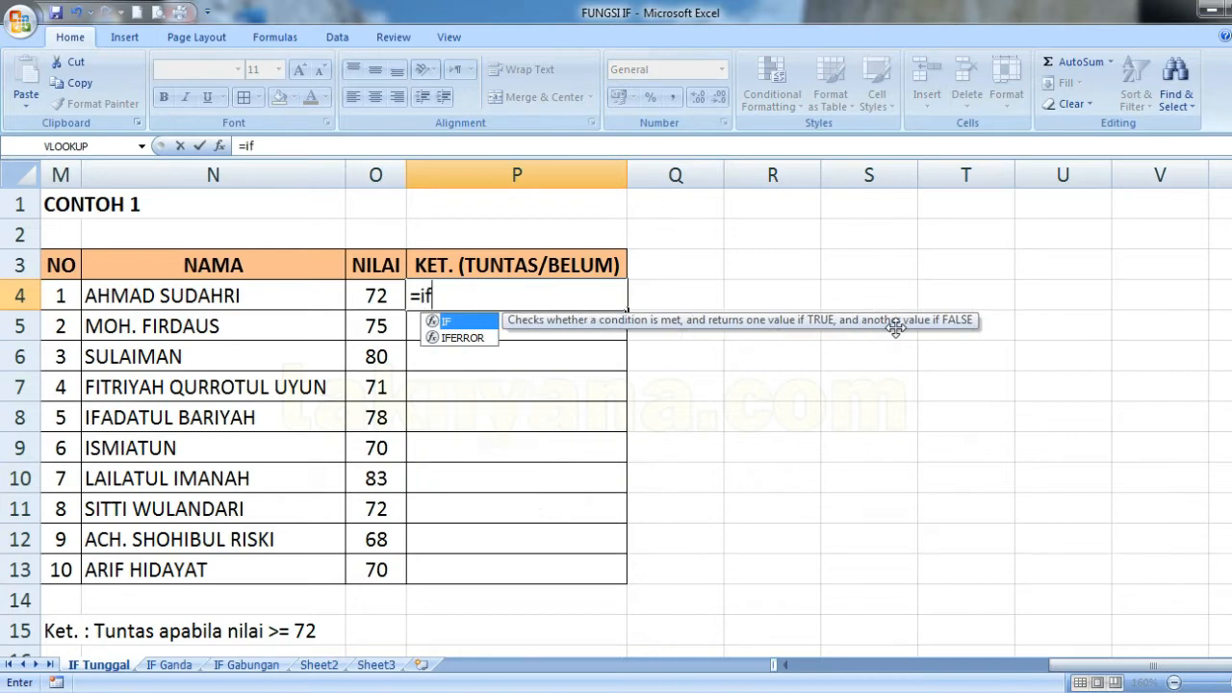
type("(")
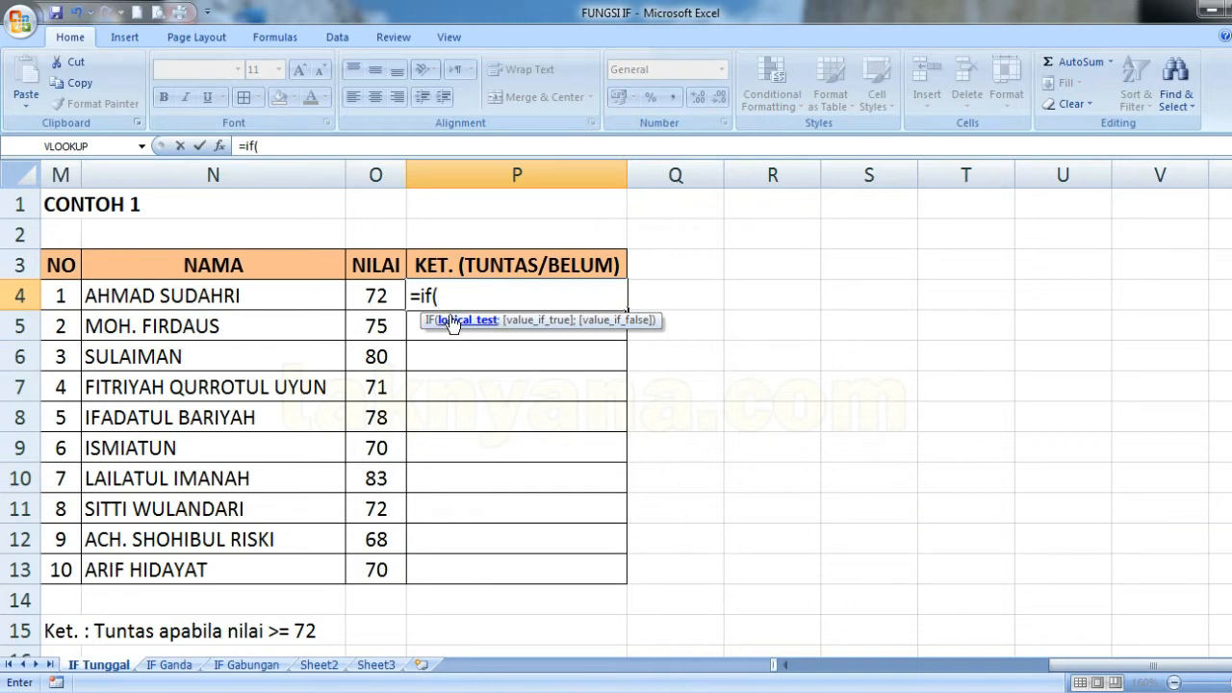
left_click(375, 296)
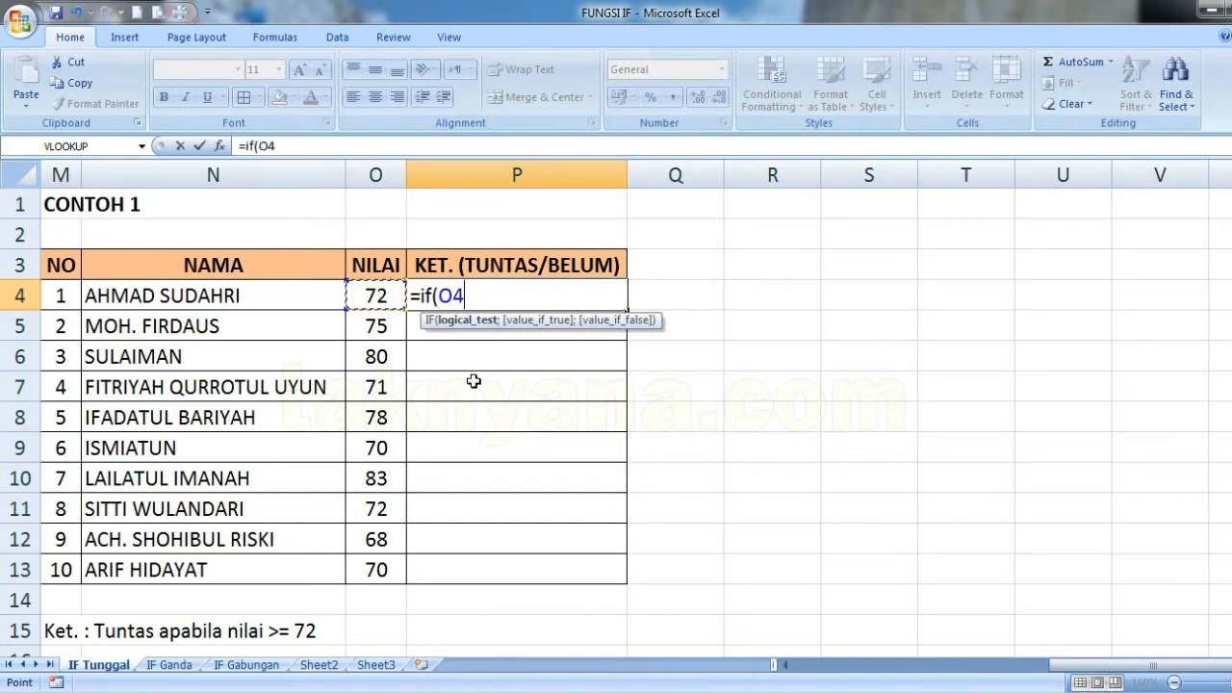
type(">")
type(">")
type("=")
type("7")
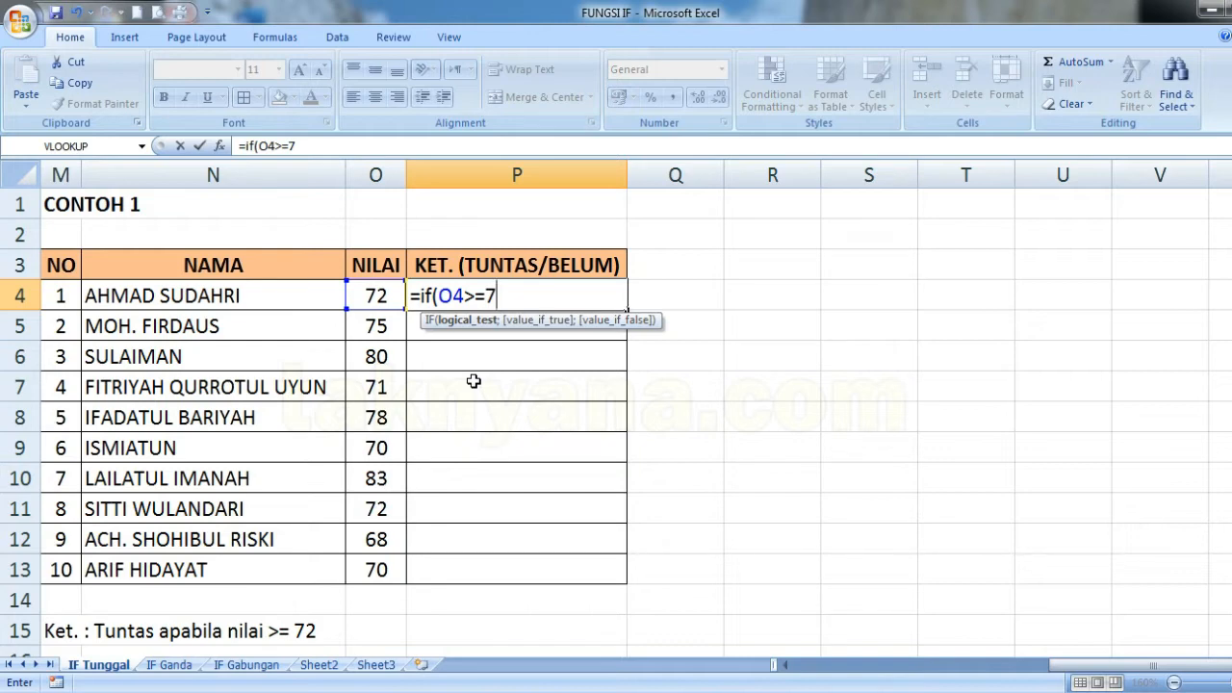
type("2")
type(";")
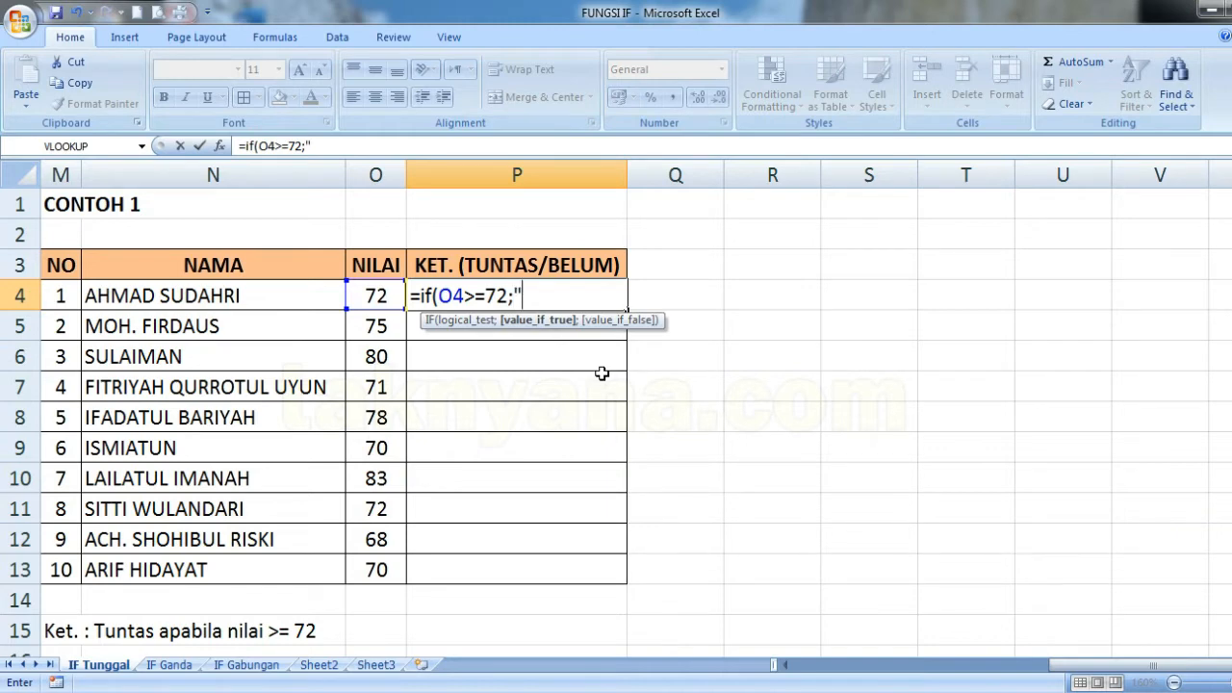
Complete the P4 formula so it returns "TUNTAS" when true and "BELUM TUNTAS" when false, and enter it.
type("TUNT")
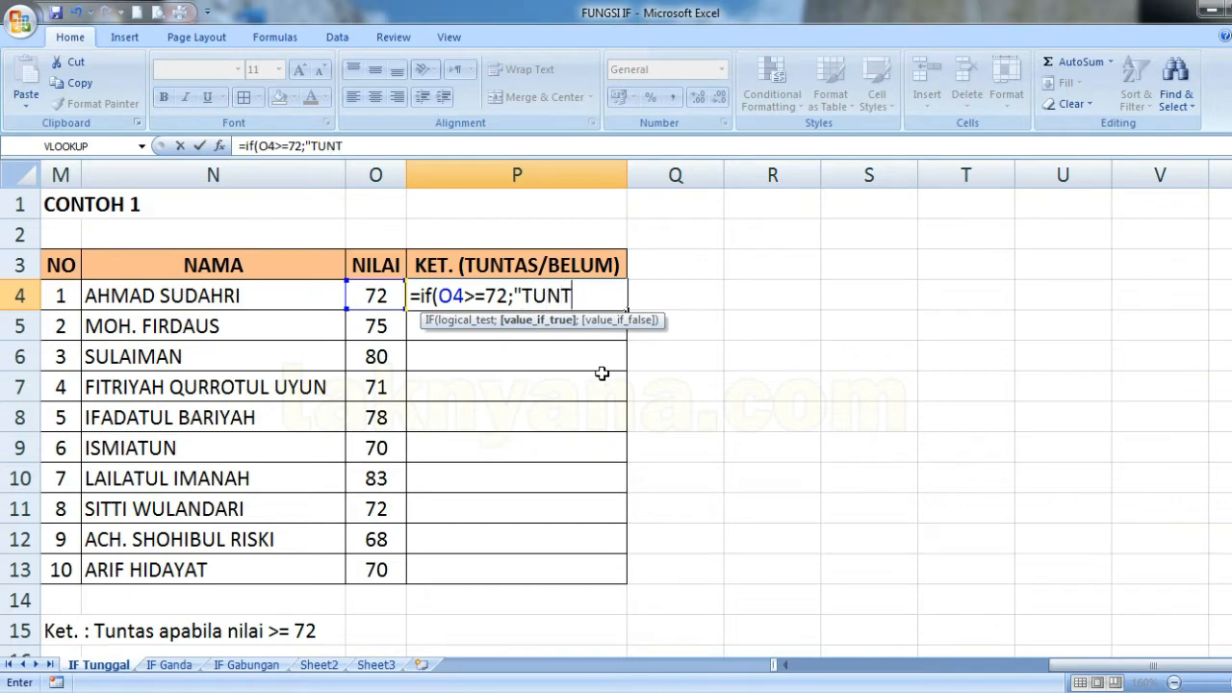
type("AS")
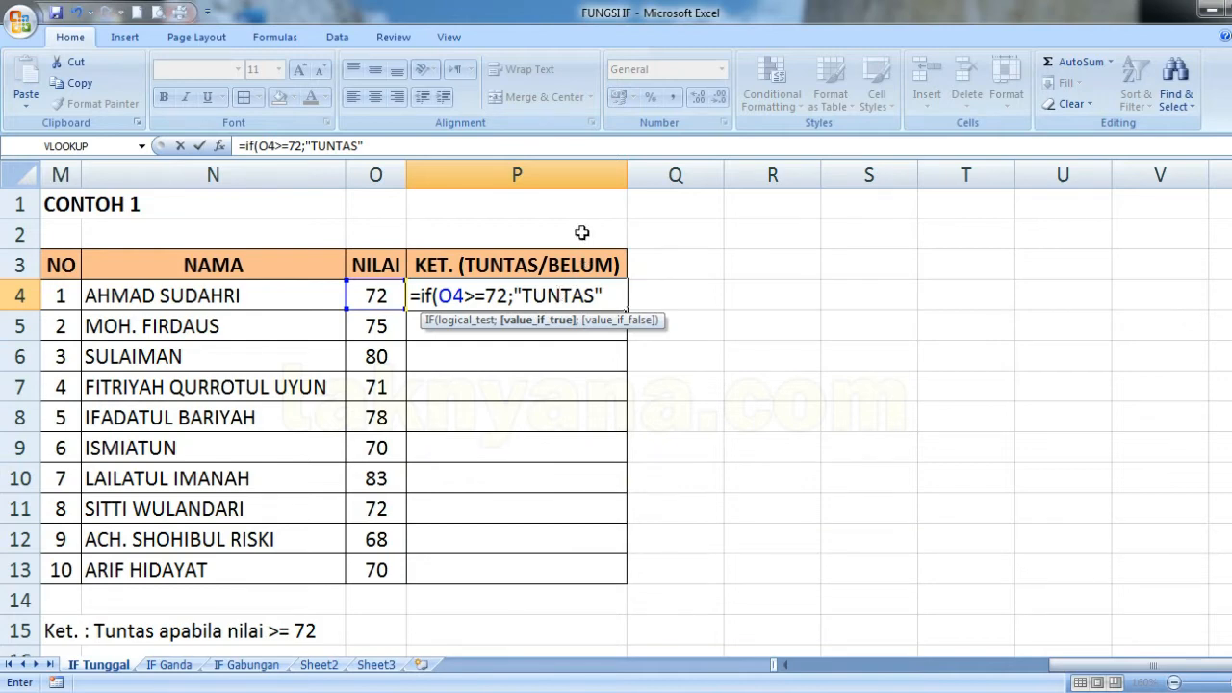
type(";")
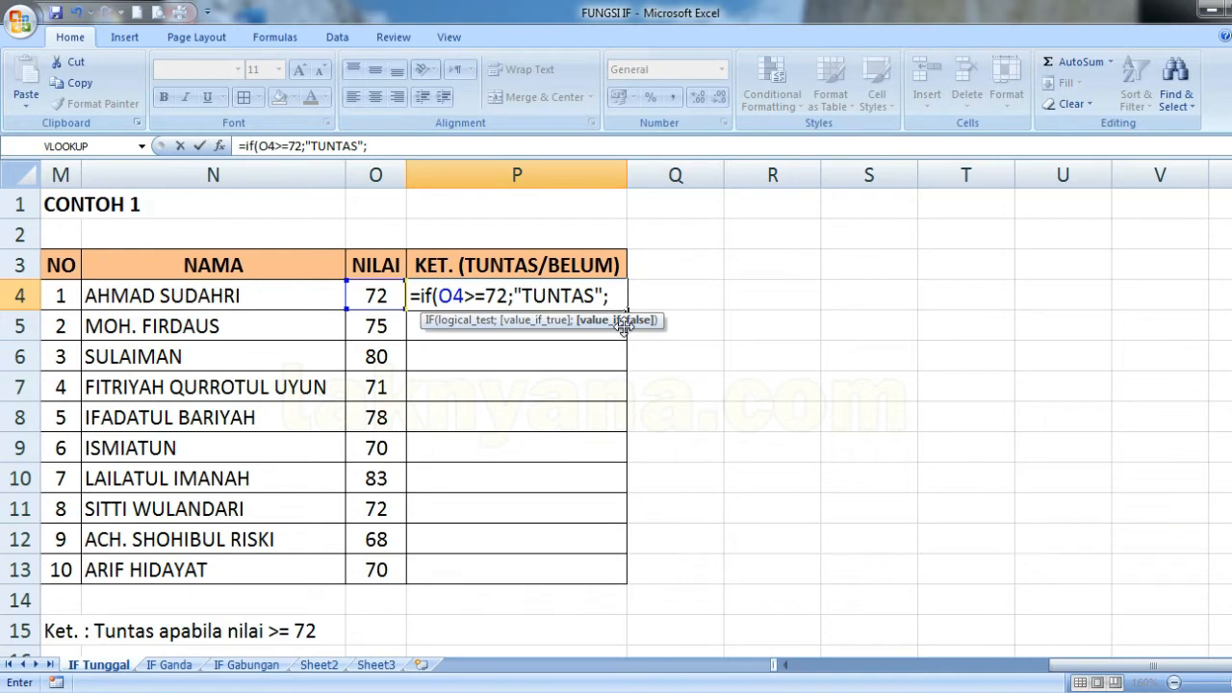
type("\"BELUM TUNTAS")
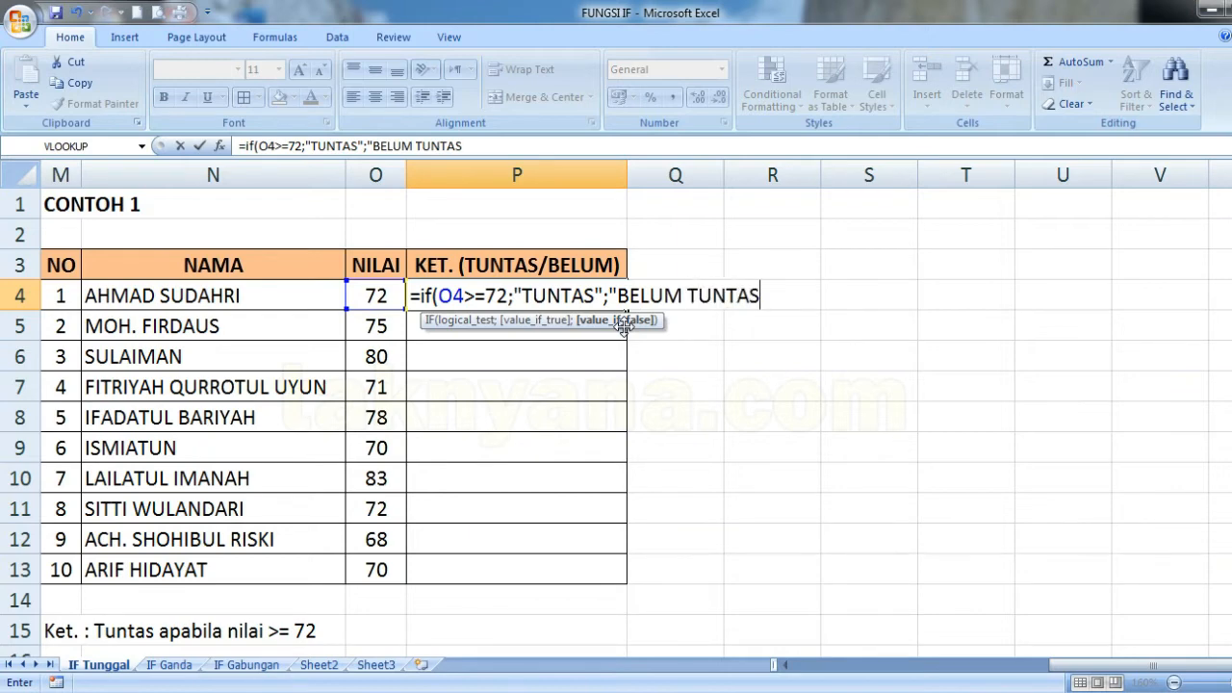
type("\")")
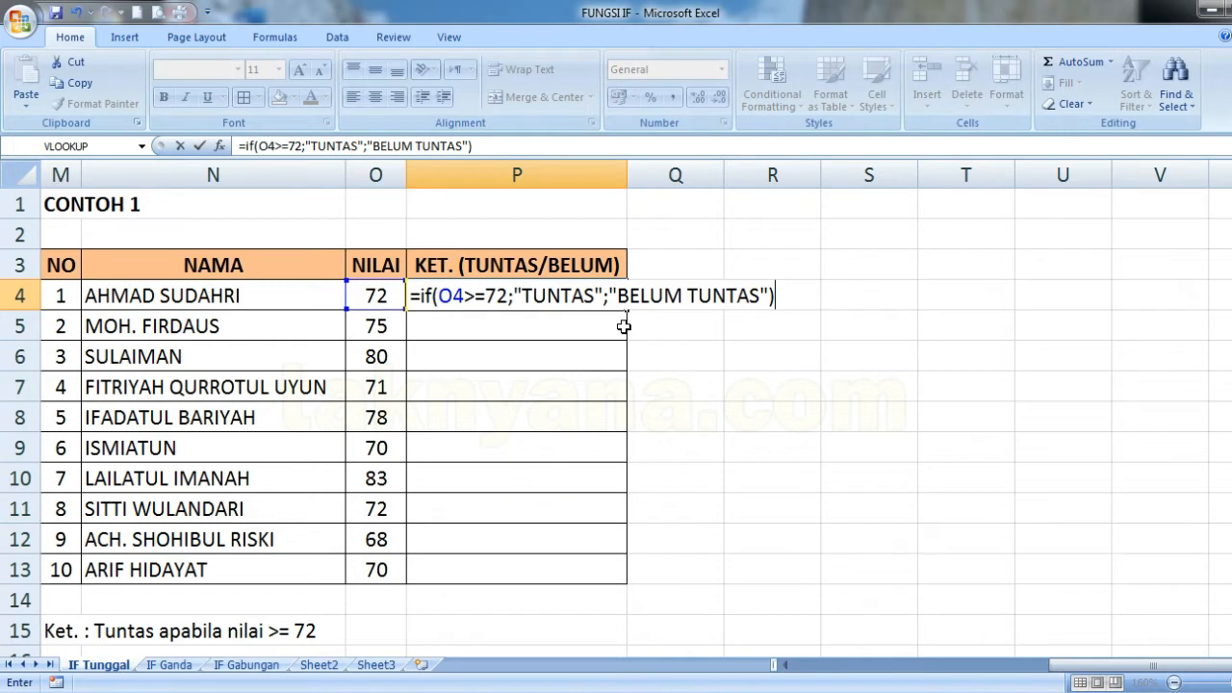
left_click(626, 293)
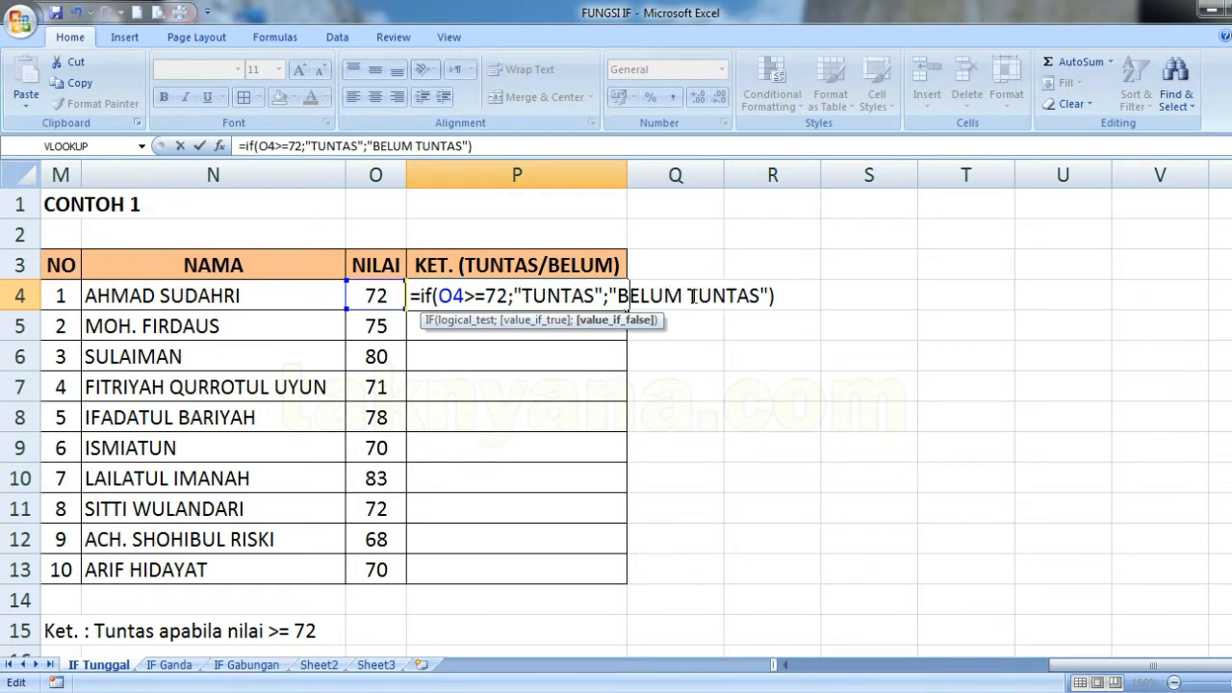
key("Return")
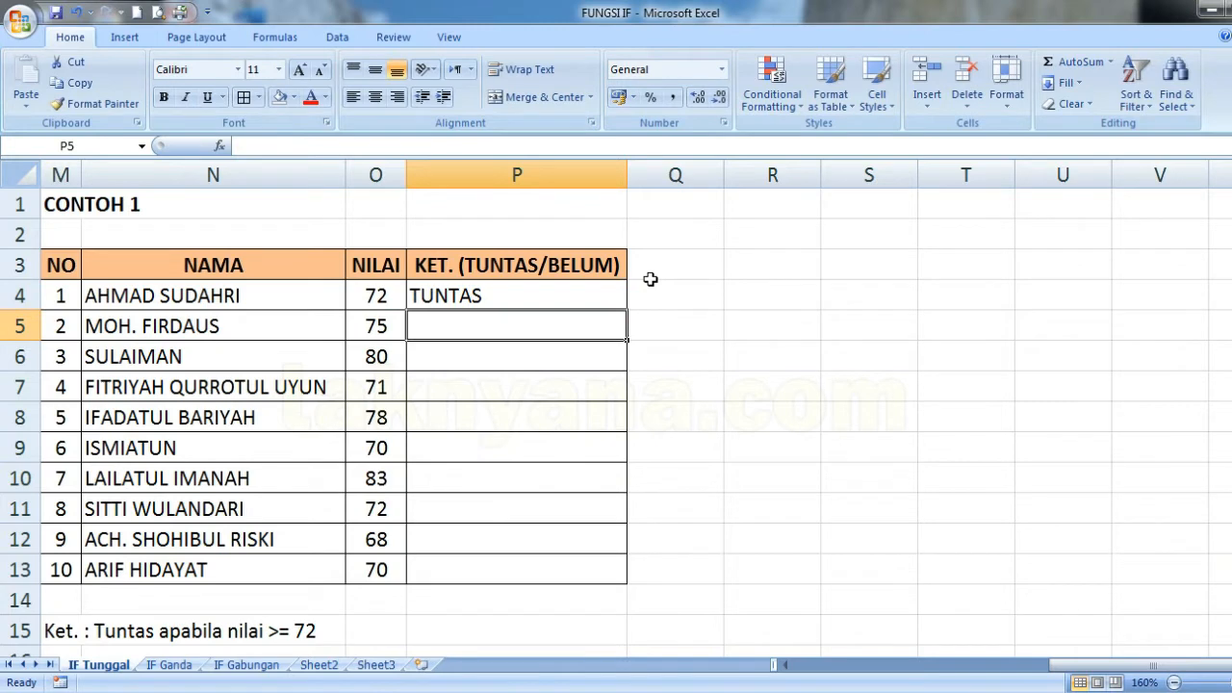
Fill the P4 formula down through P13, and clear the copies from P5:P13.
left_click(541, 291)
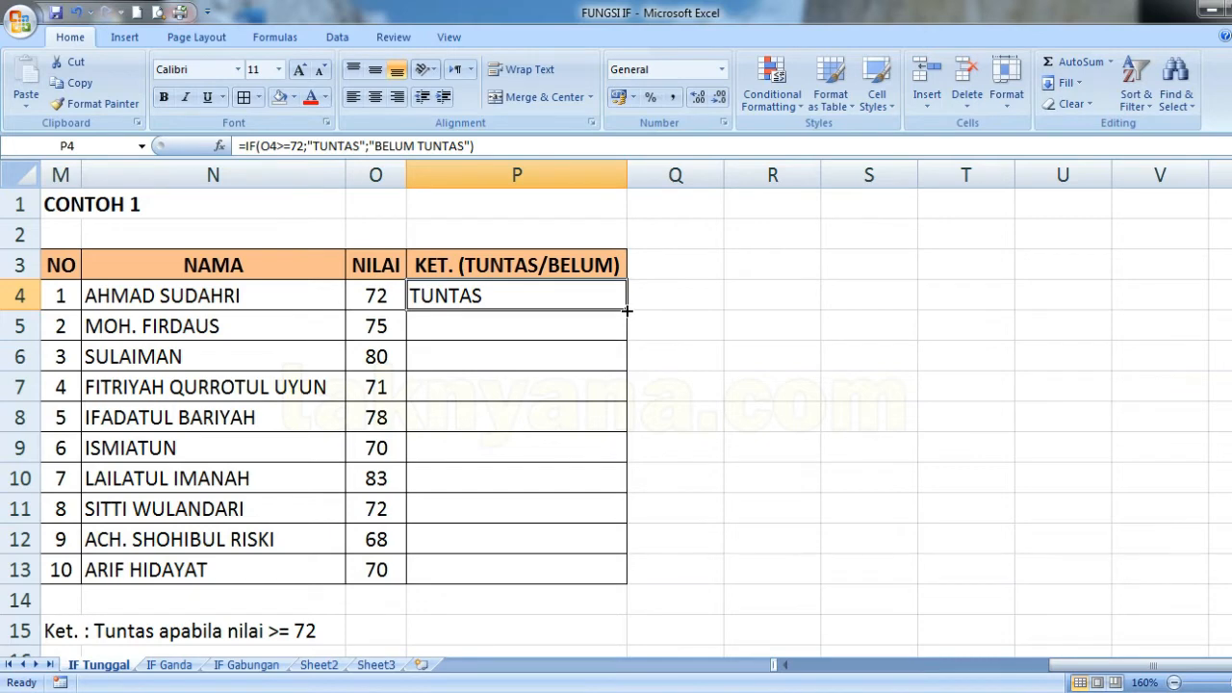
left_click_drag(627, 310, 626, 575)
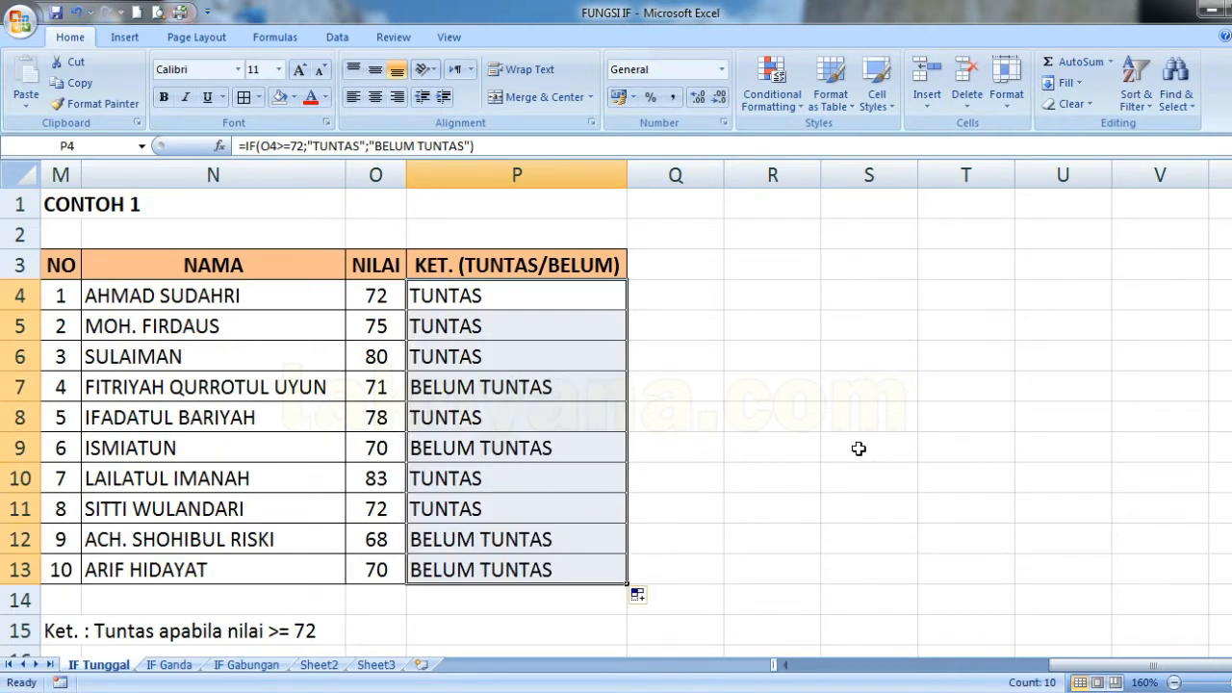
left_click(760, 435)
left_click_drag(591, 330, 592, 539)
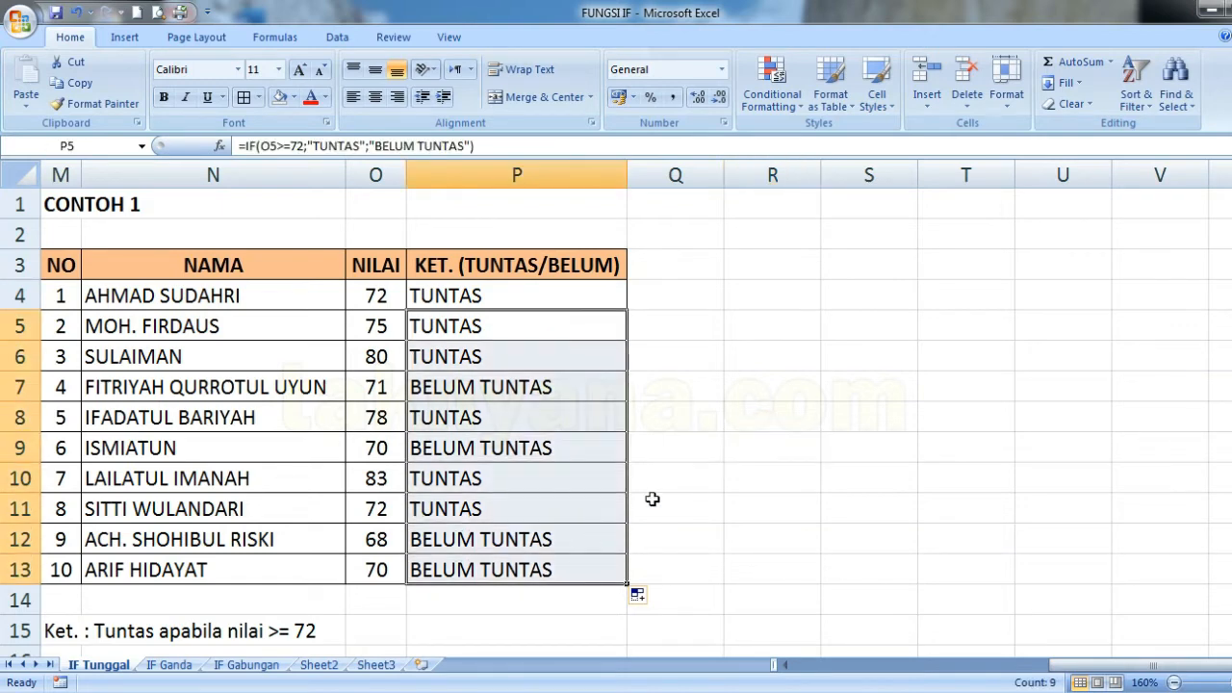
key("Delete")
Fill the P4 formula down through P13 and check the formulas in P4, P7, P9, P12 and P13.
left_click(561, 297)
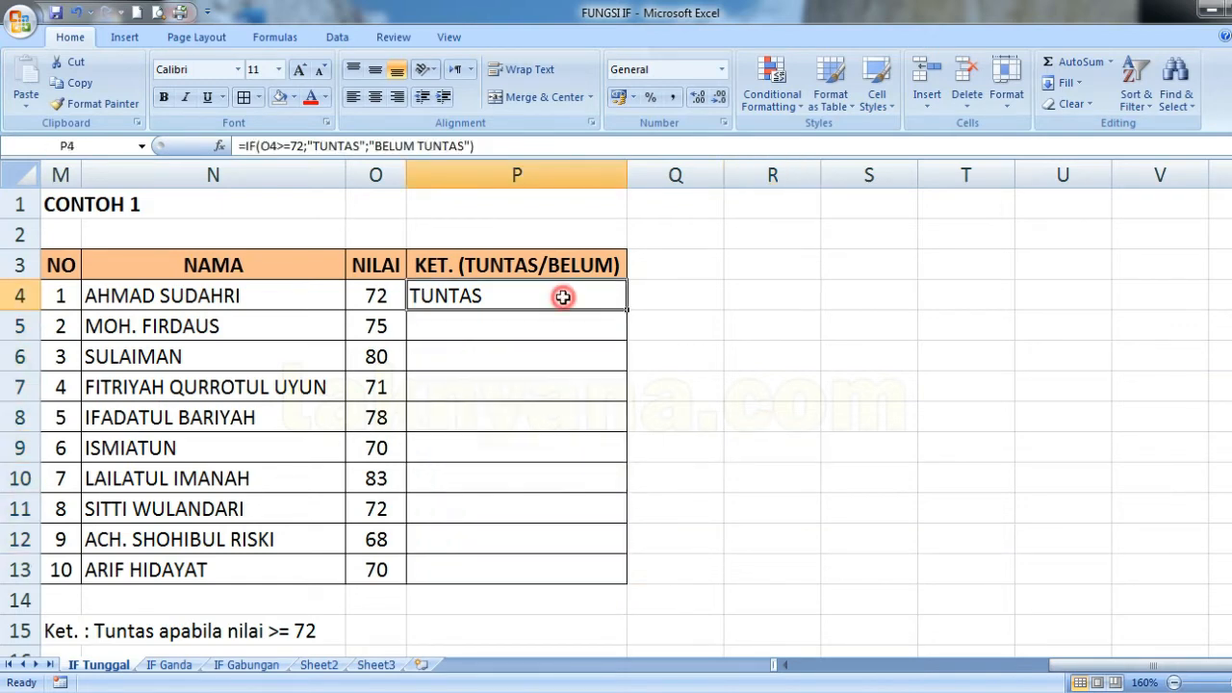
double_click(627, 309)
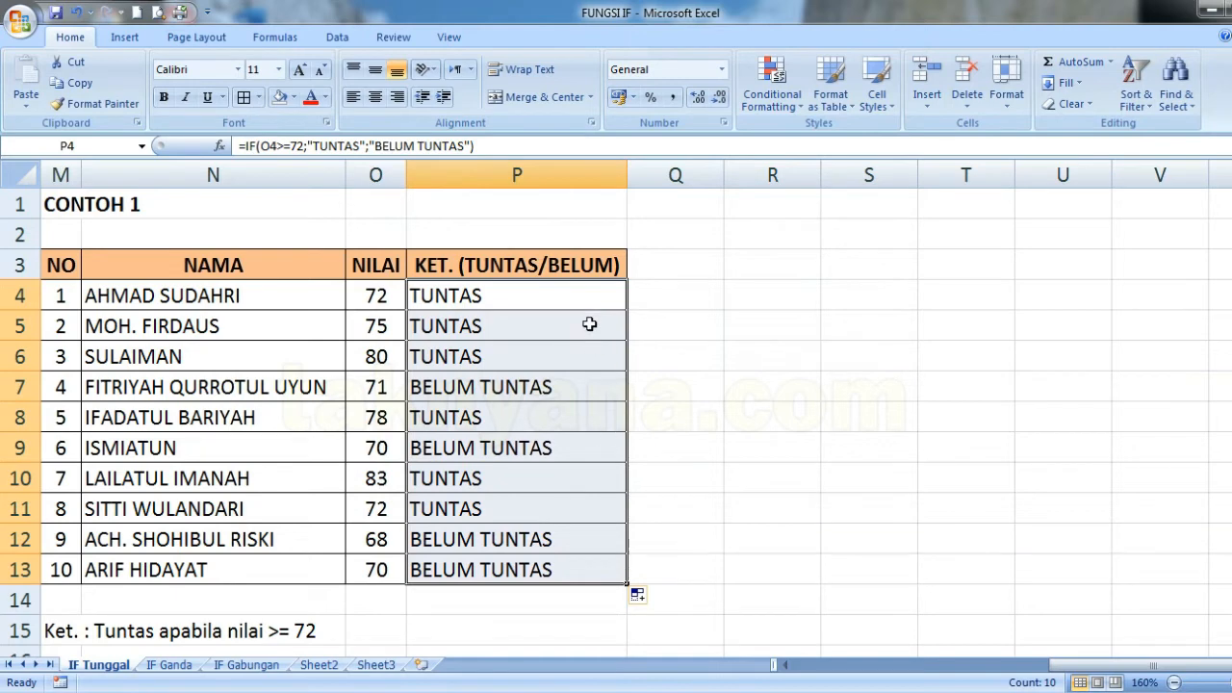
left_click(466, 301)
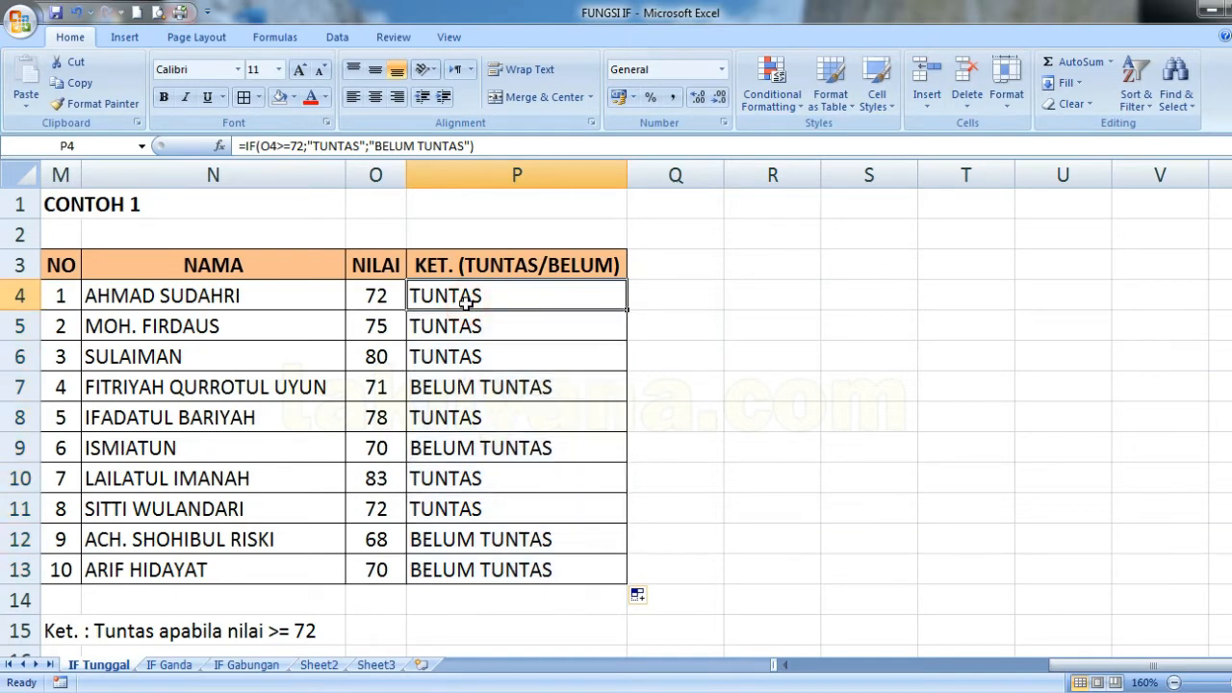
left_click(480, 388)
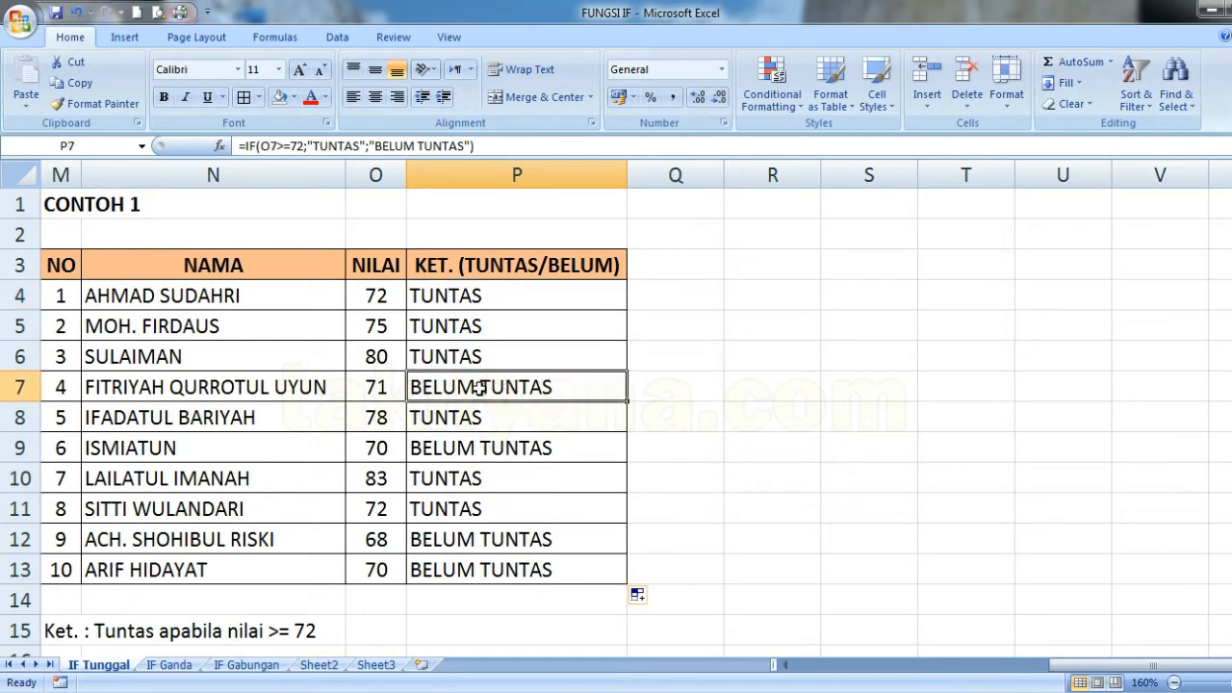
left_click(486, 446)
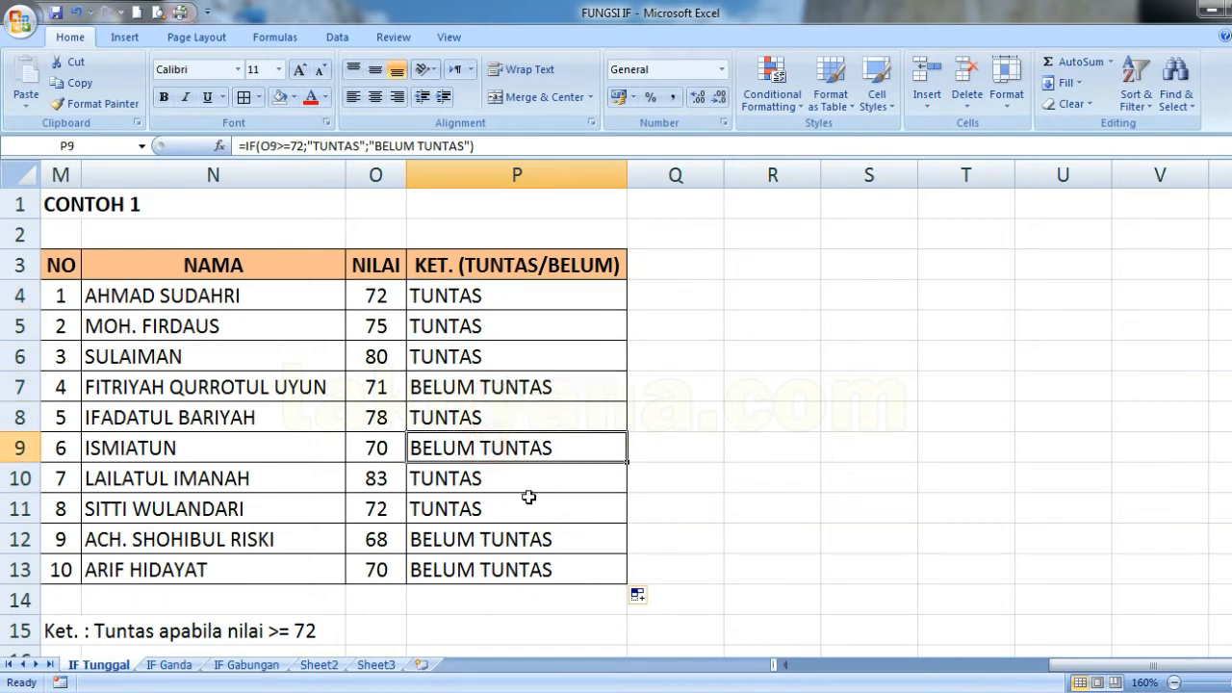
left_click(507, 542)
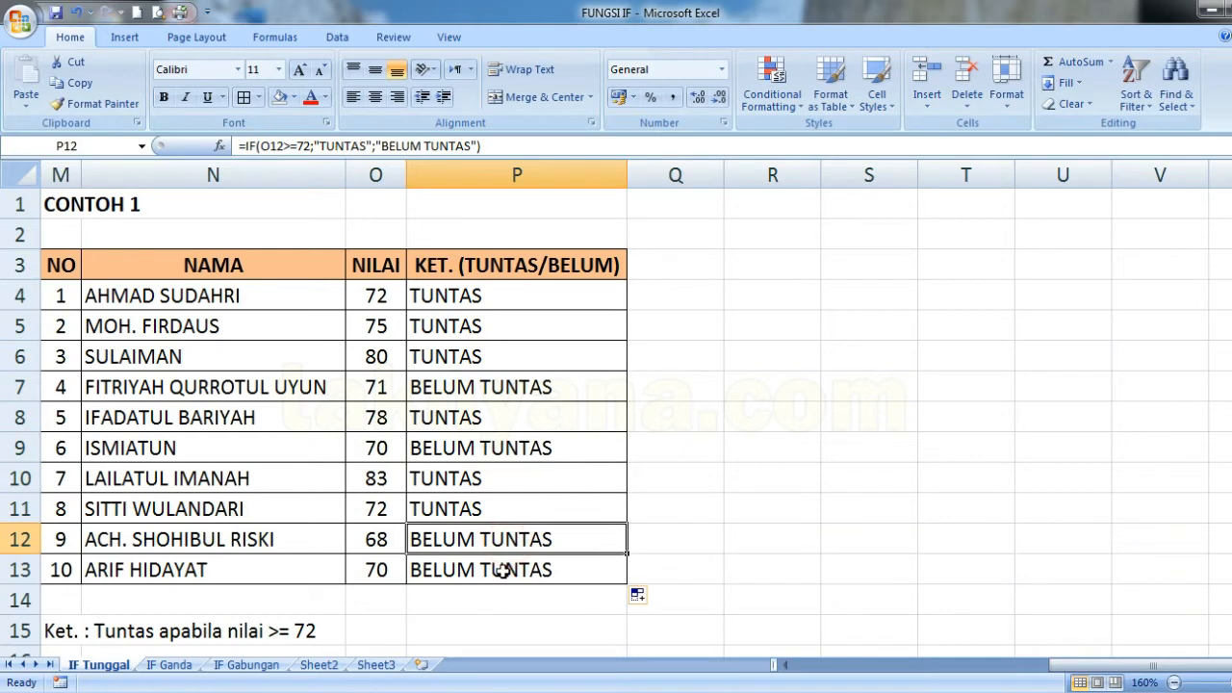
left_click(503, 570)
left_click(495, 391)
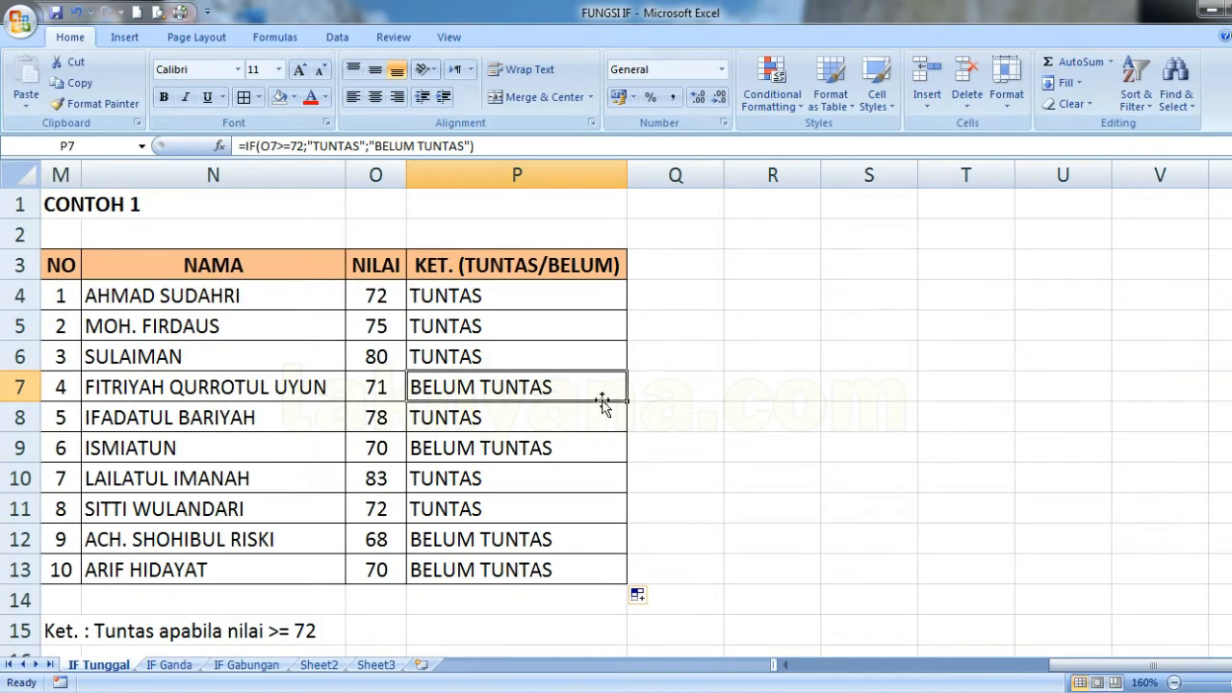
In the CONTOH 2 table, begin an IF formula in cell D4 with the logical test C4>=80.
left_click_drag(1070, 664, 1001, 666)
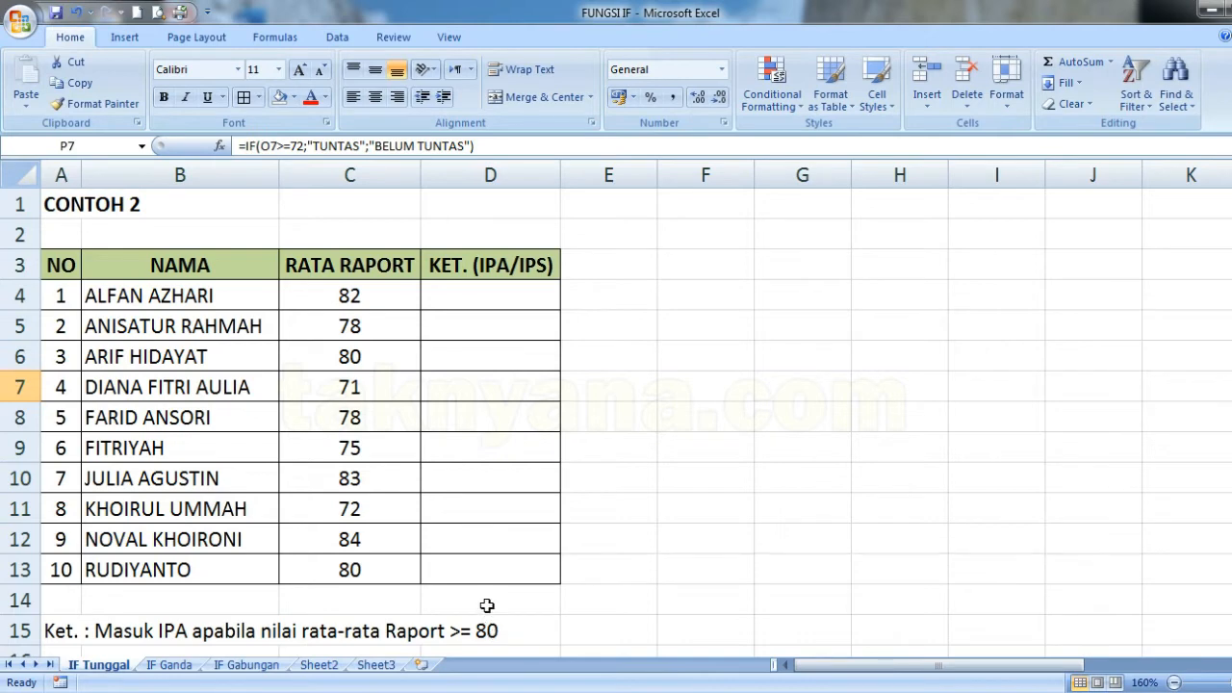
left_click(503, 296)
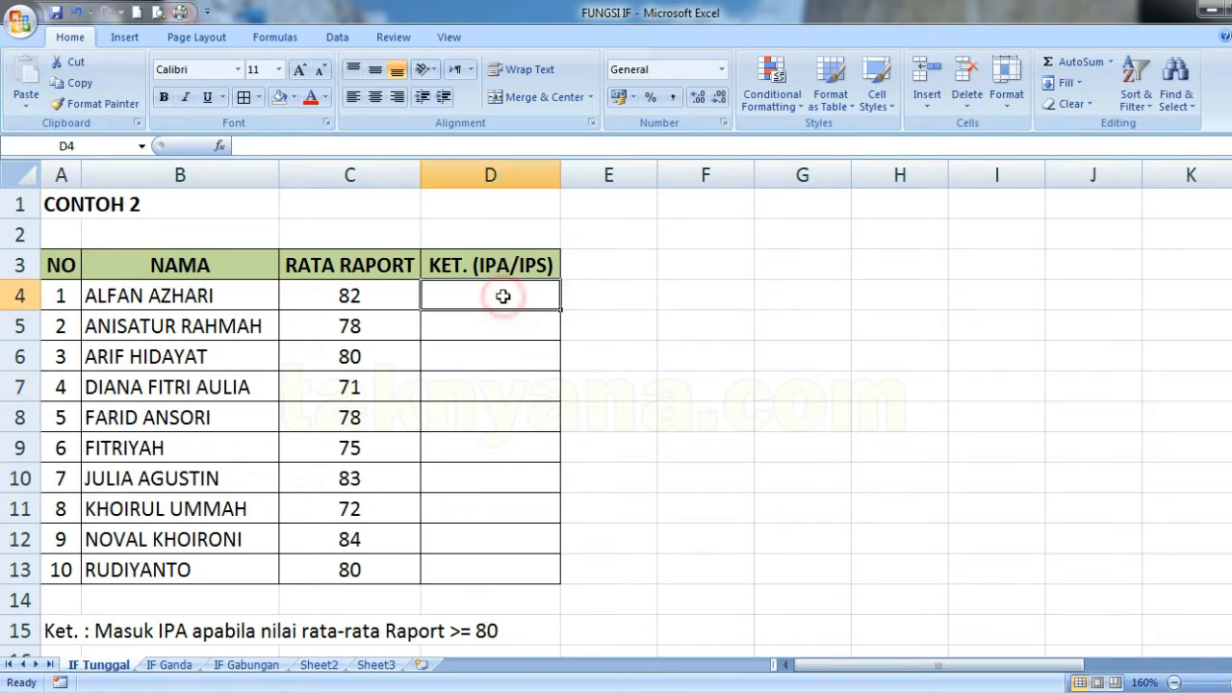
type("=")
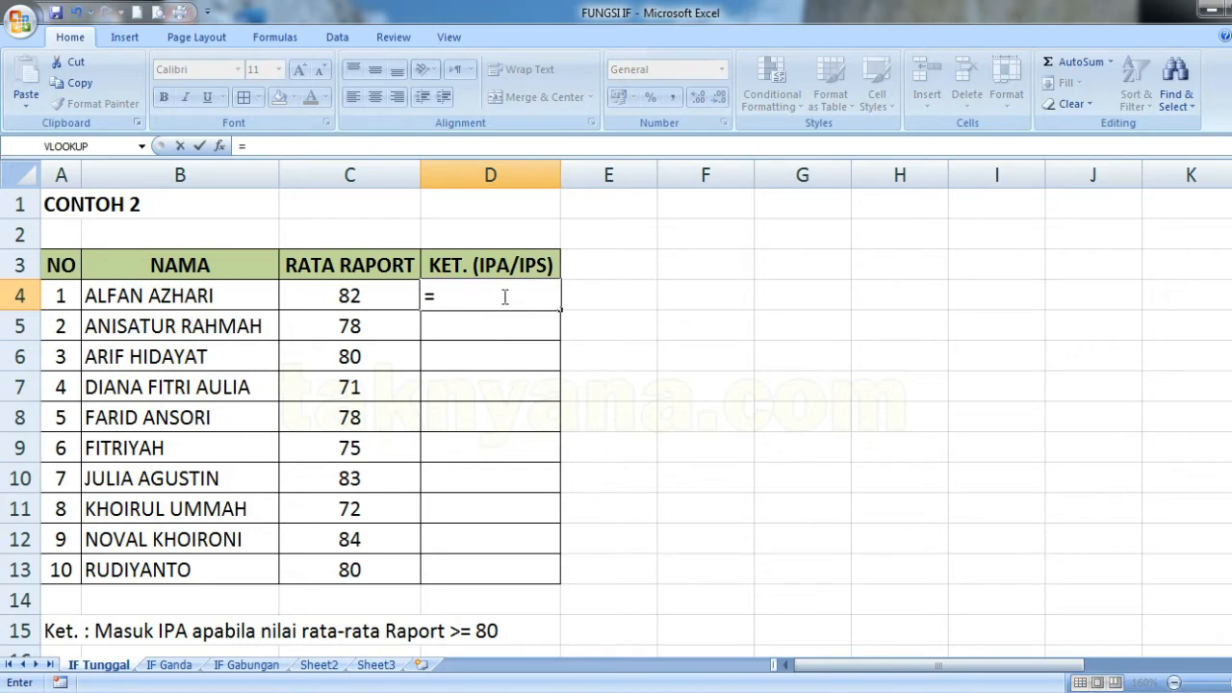
type("IF")
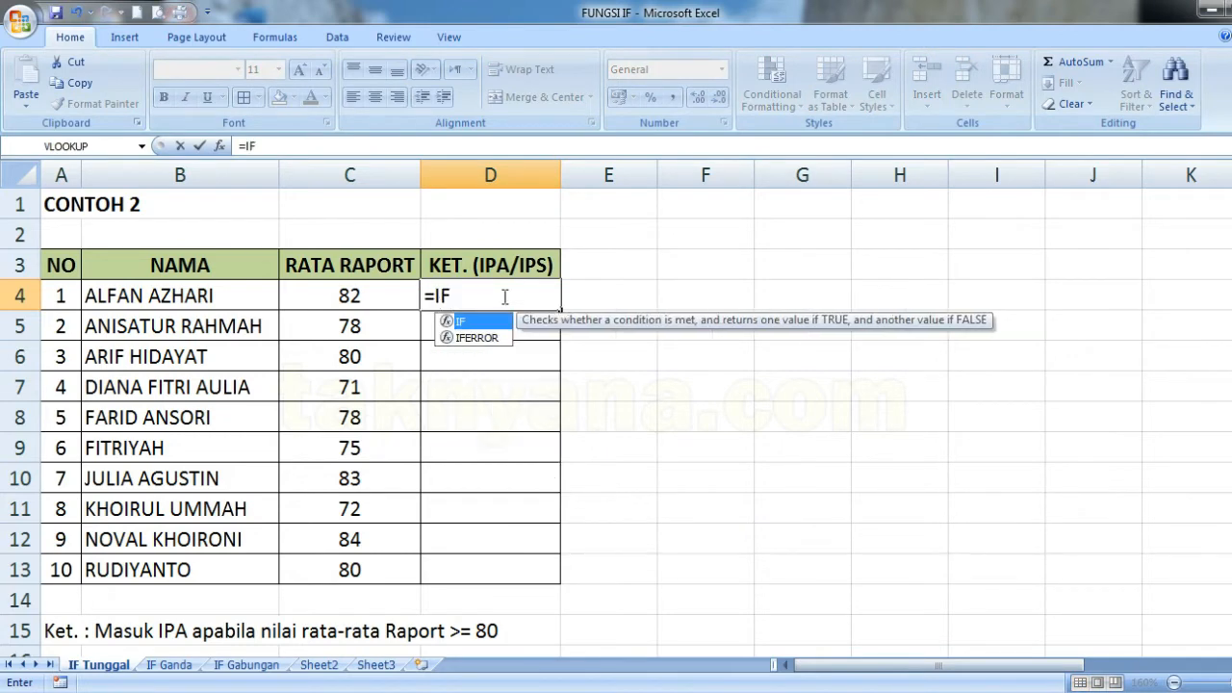
type("(")
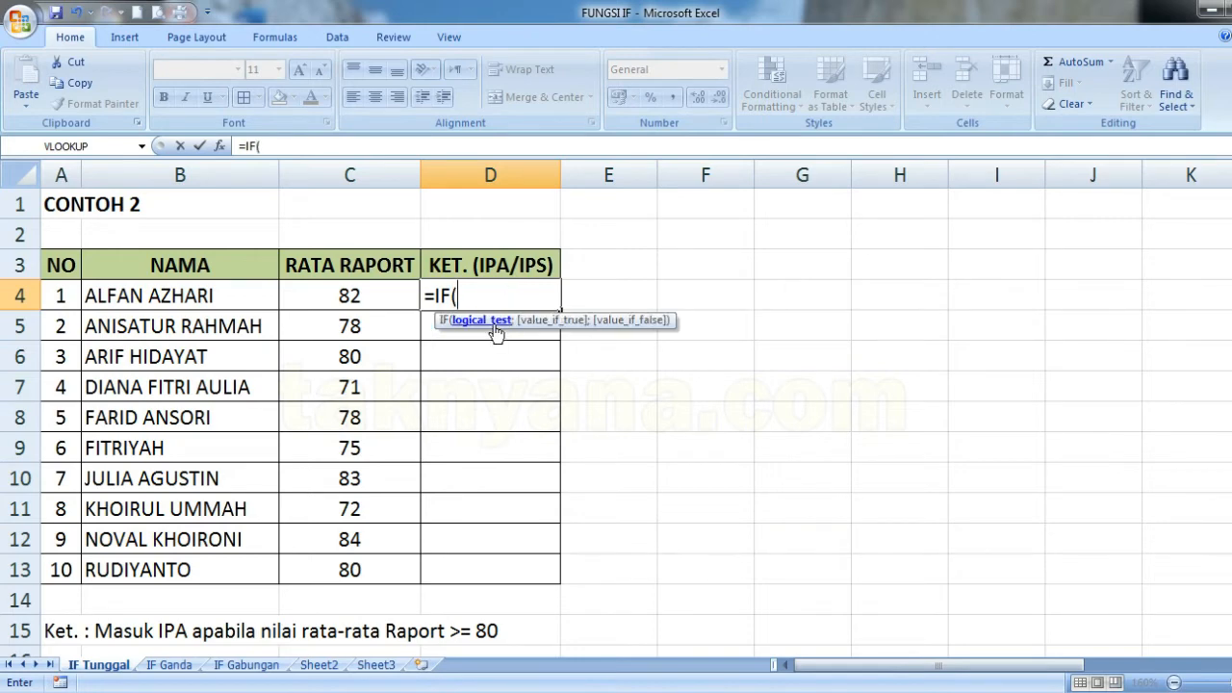
left_click(373, 296)
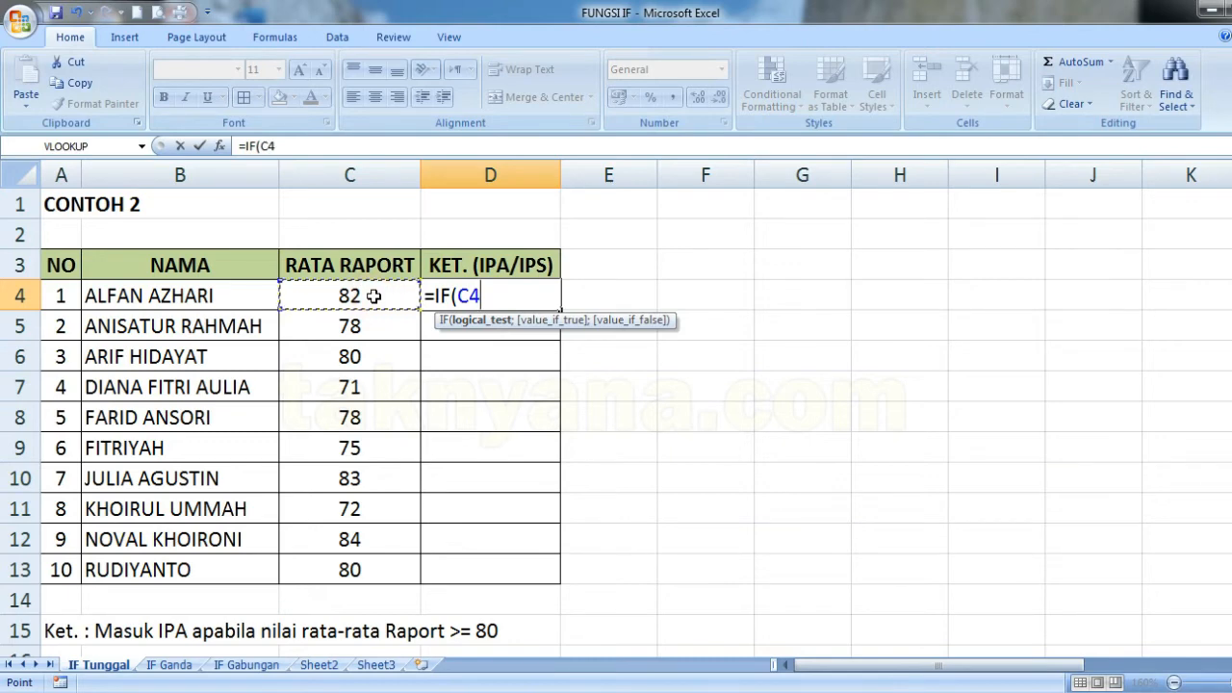
type(">=8")
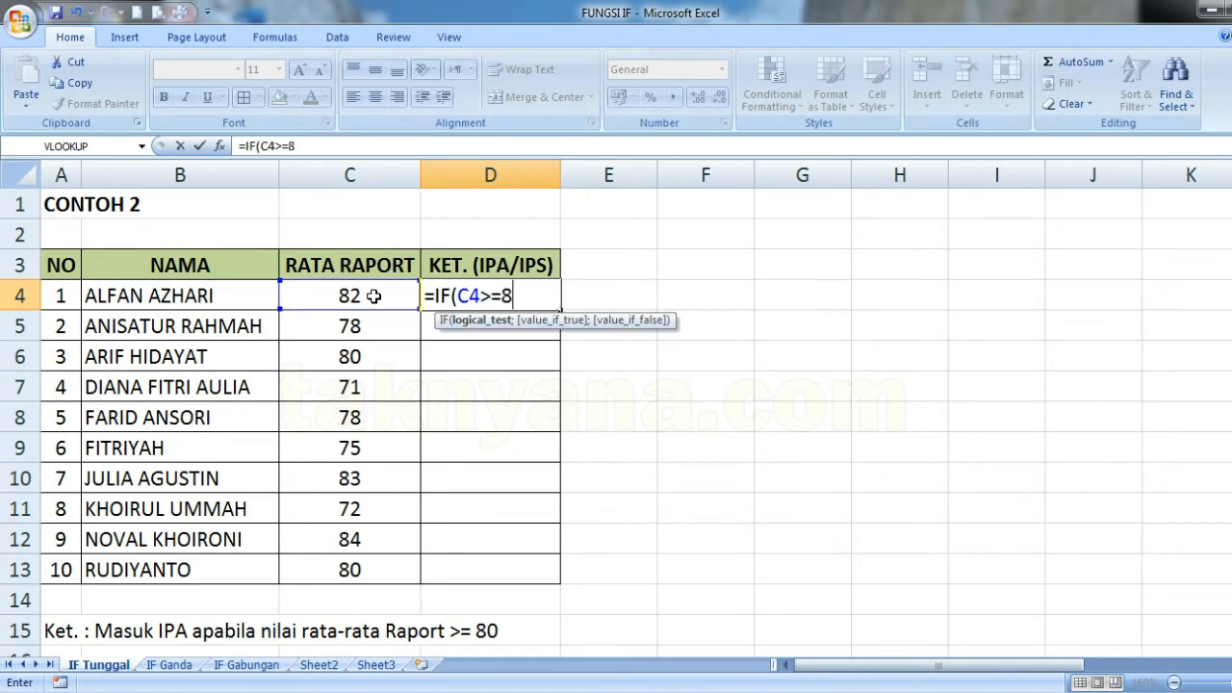
type("0:")
key("BackSpace")
type(";")
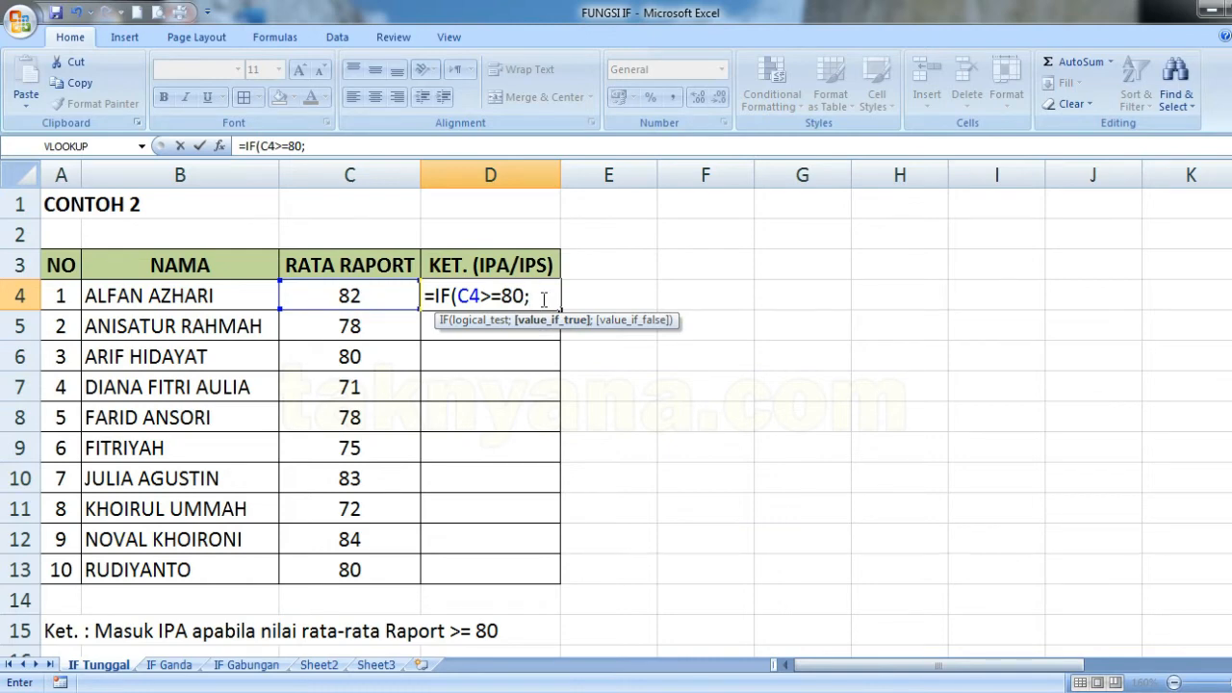
Complete the D4 formula so it returns "IPA" when true and "IPS" when false, and enter it.
type("\"IPA\";")
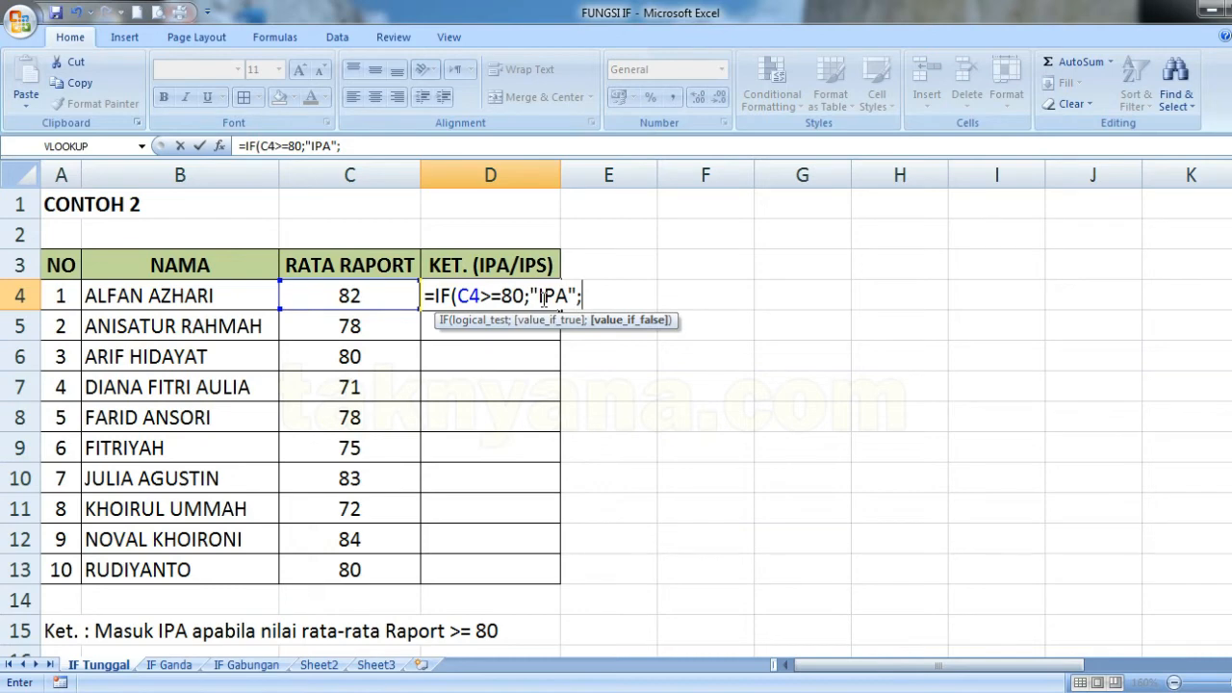
type("\"IPS\")")
left_click(544, 300)
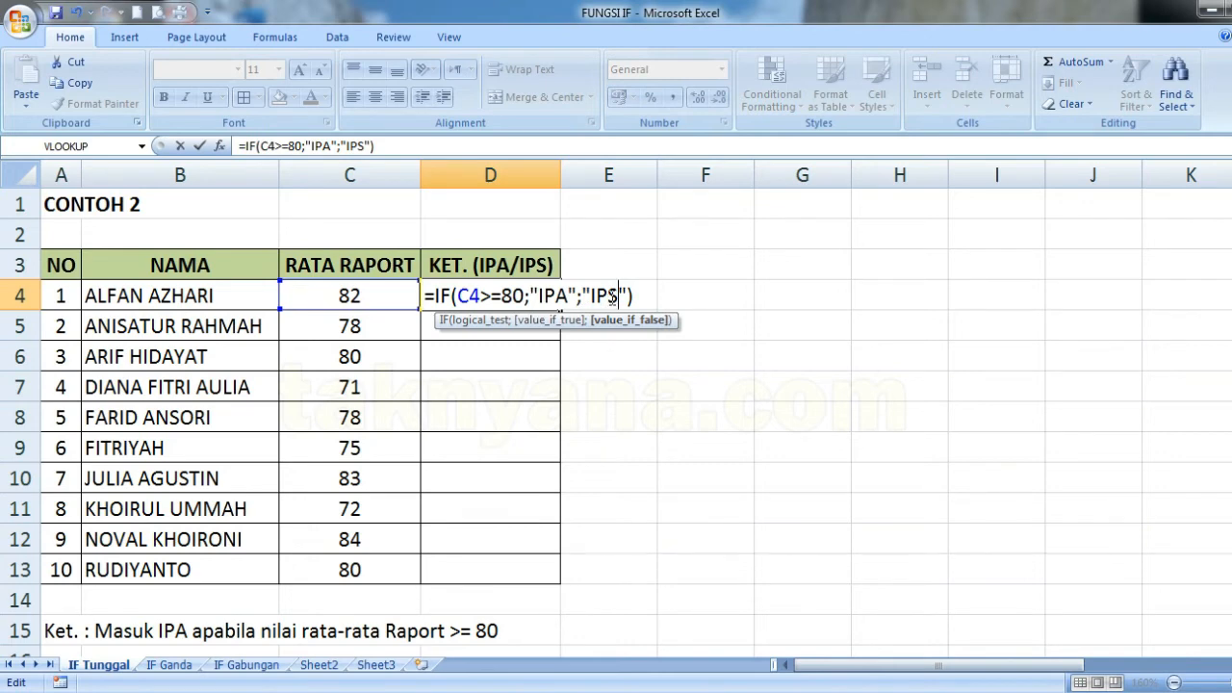
key("Return")
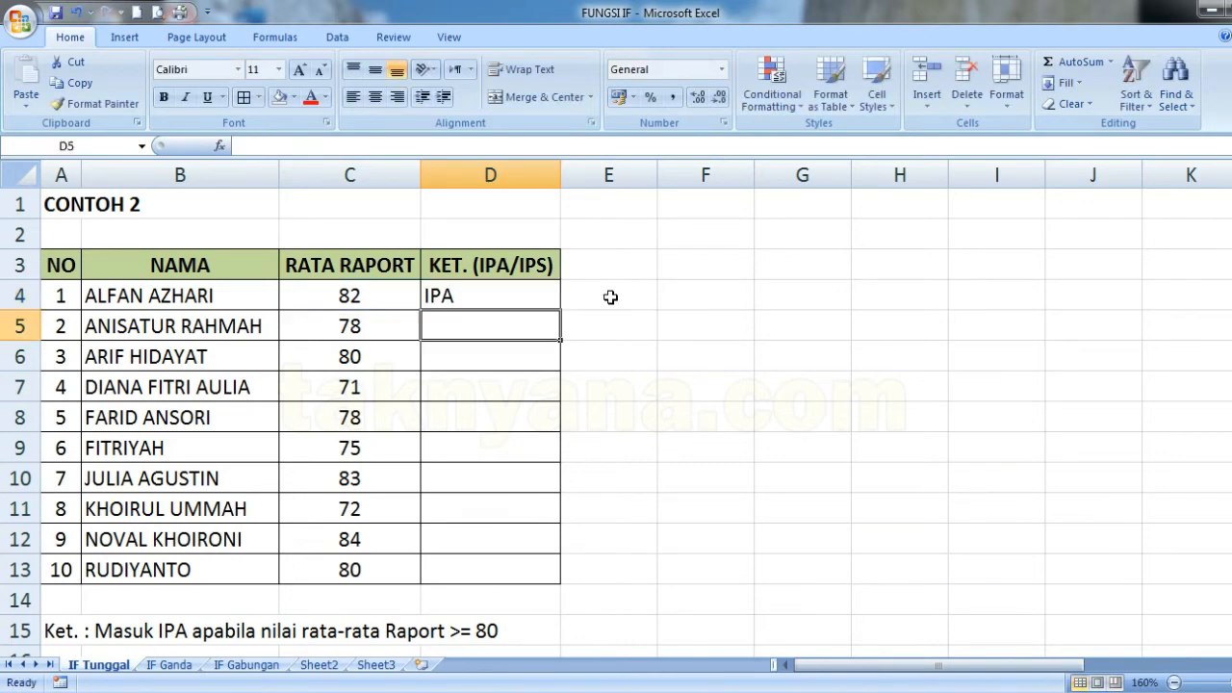
Fill the D4 formula down through D13 and check the results in D4 and D5 against the averages in column C.
left_click(487, 298)
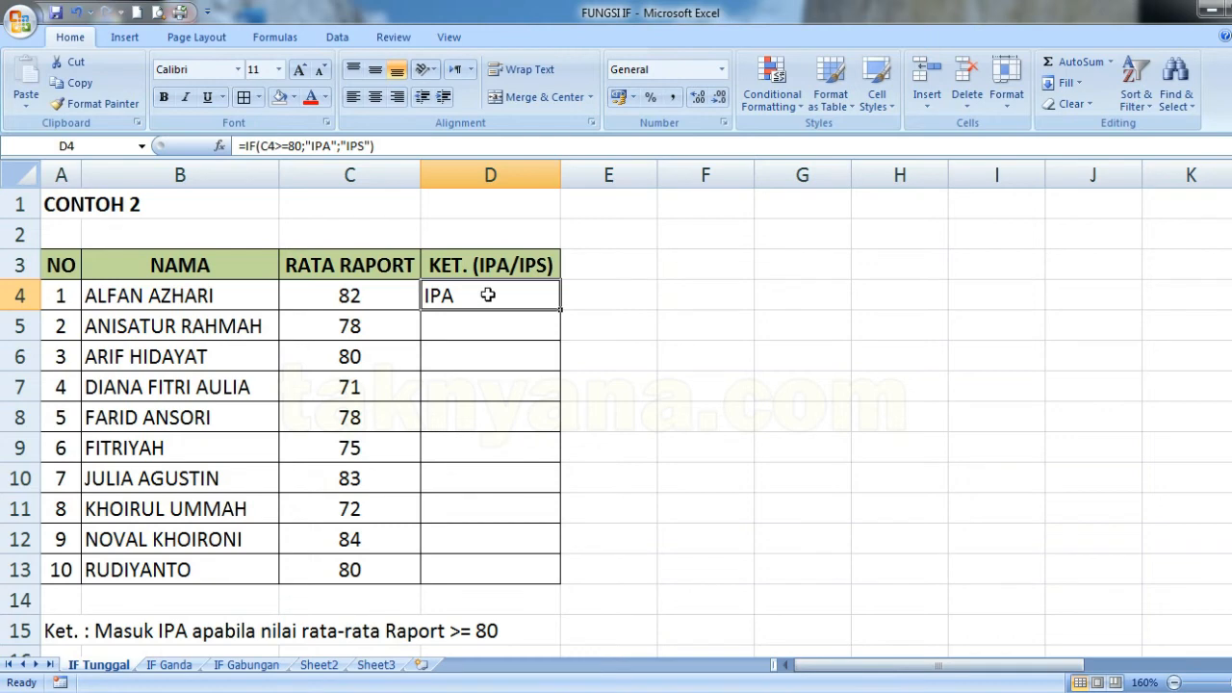
double_click(560, 308)
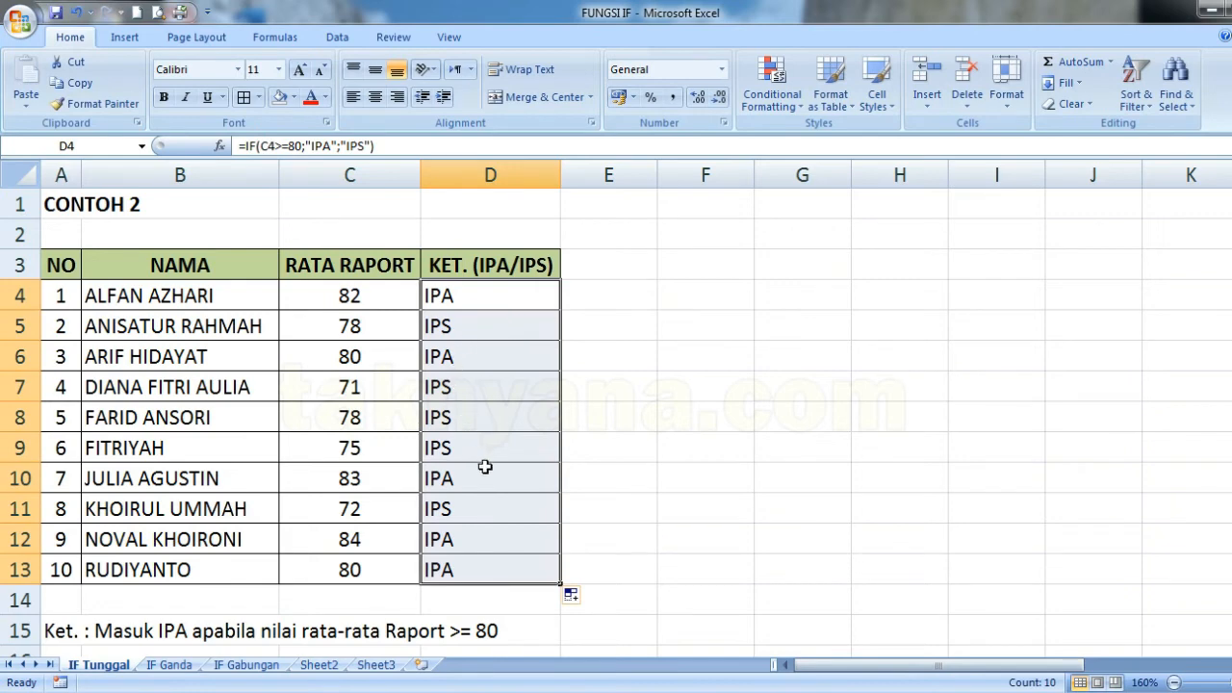
left_click(495, 357)
left_click(496, 292)
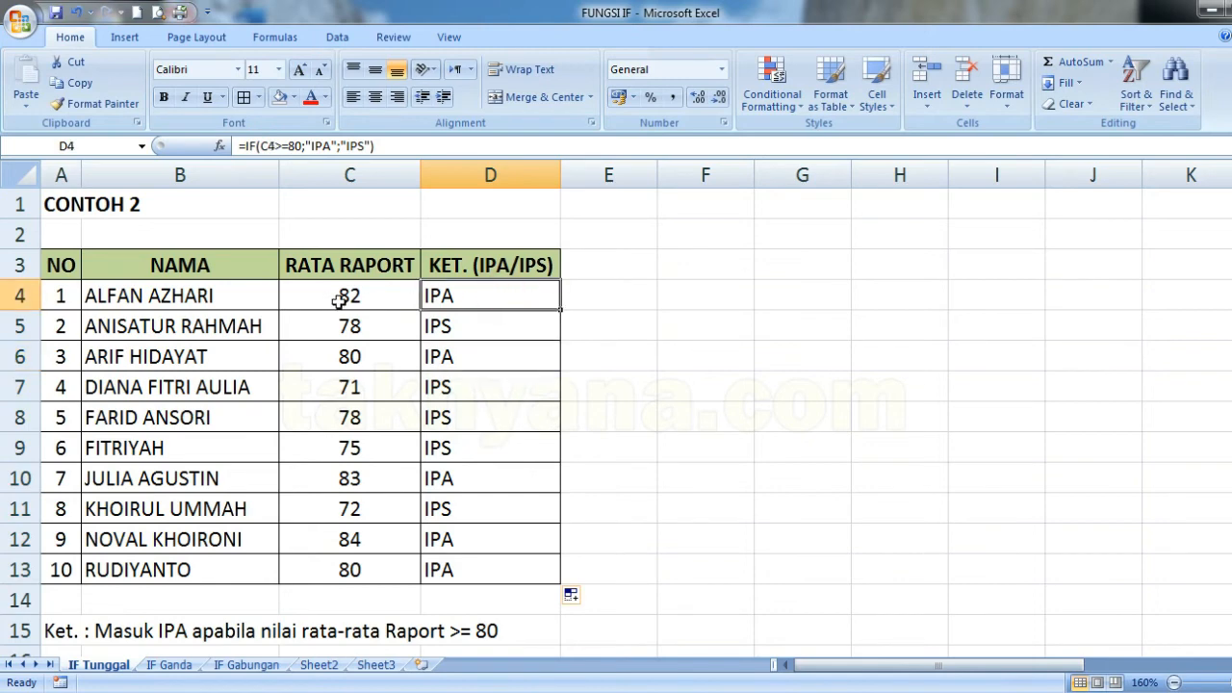
left_click(470, 327)
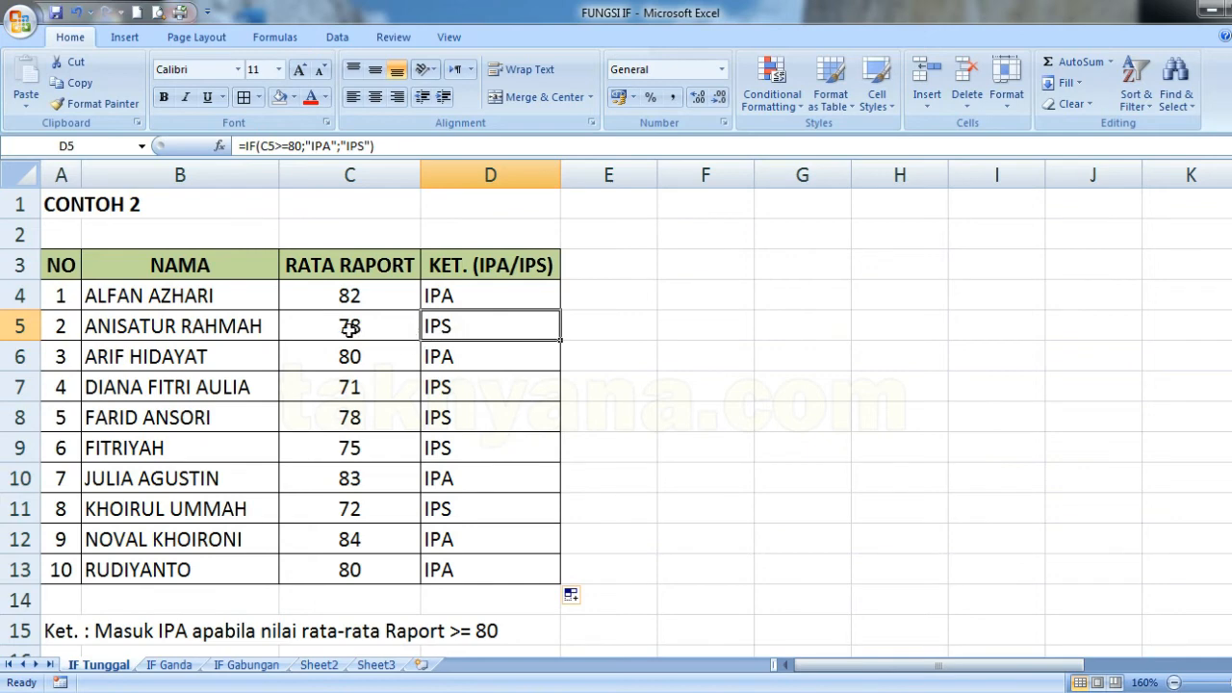
left_click(350, 328)
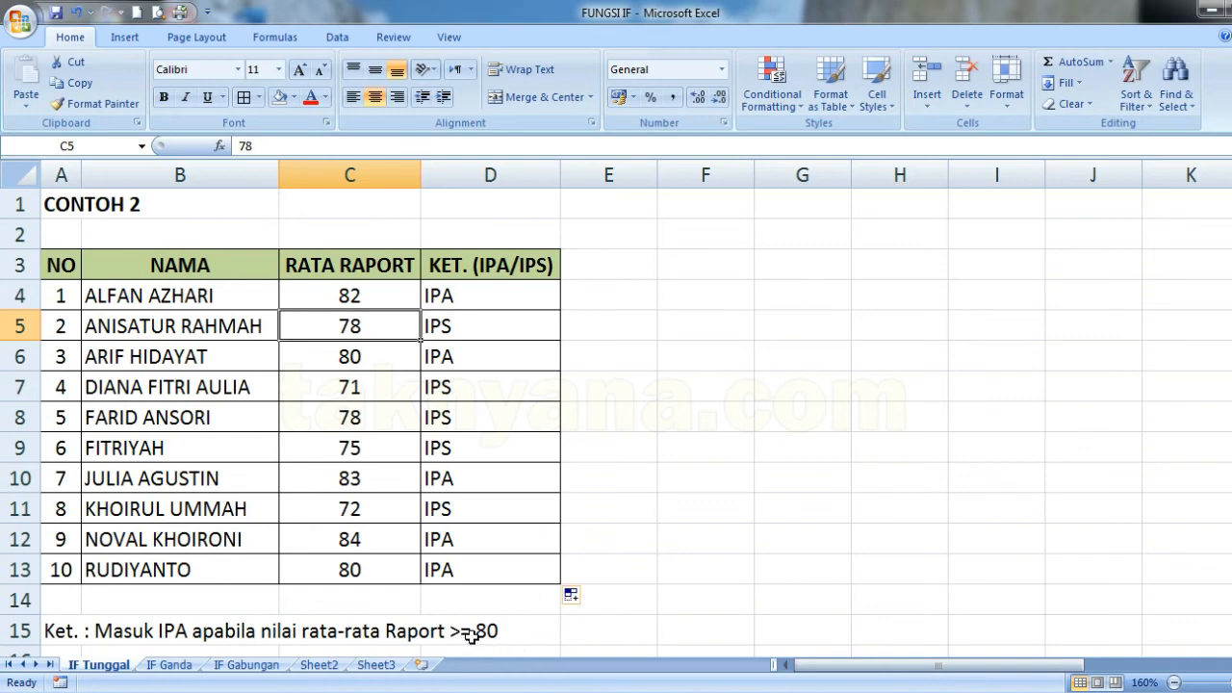
left_click(475, 387)
key("Right")
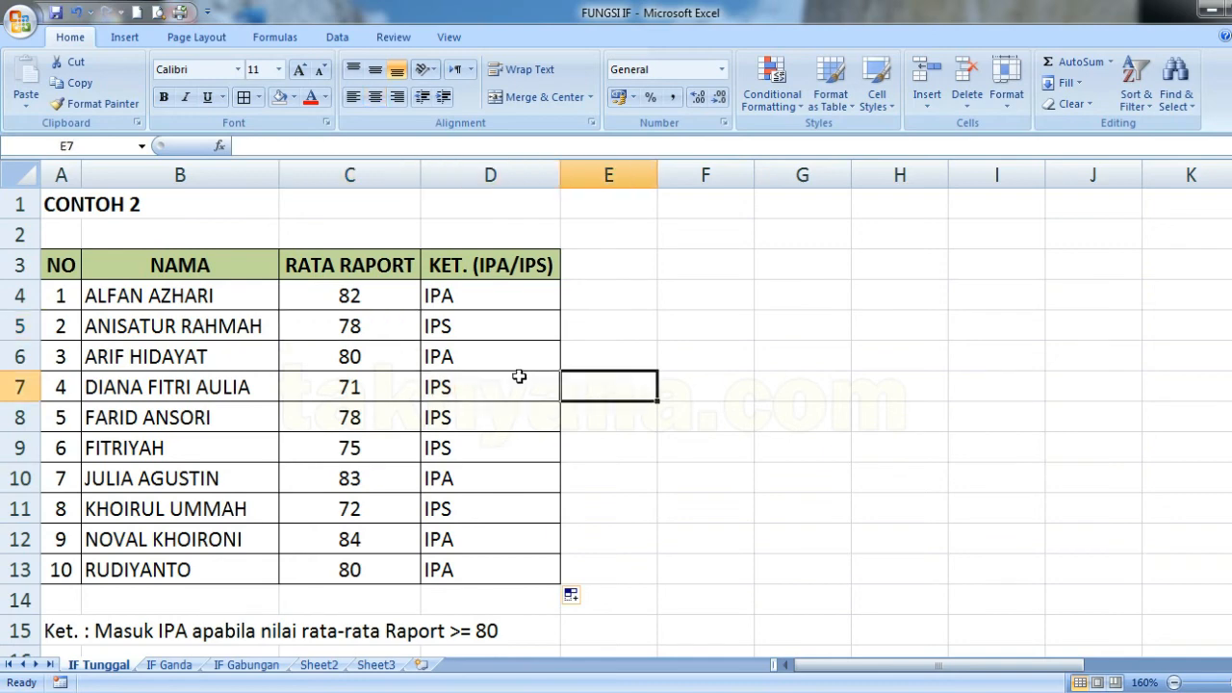